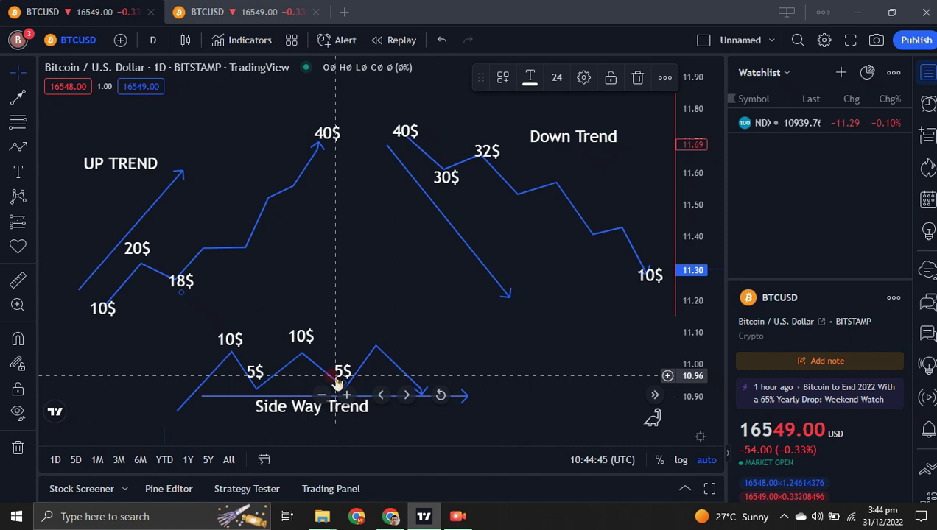
- Switch to the second BTCUSD chart and brush curves along the October 2021 rise, the range into November and the decline to January 2022
click(251, 13)
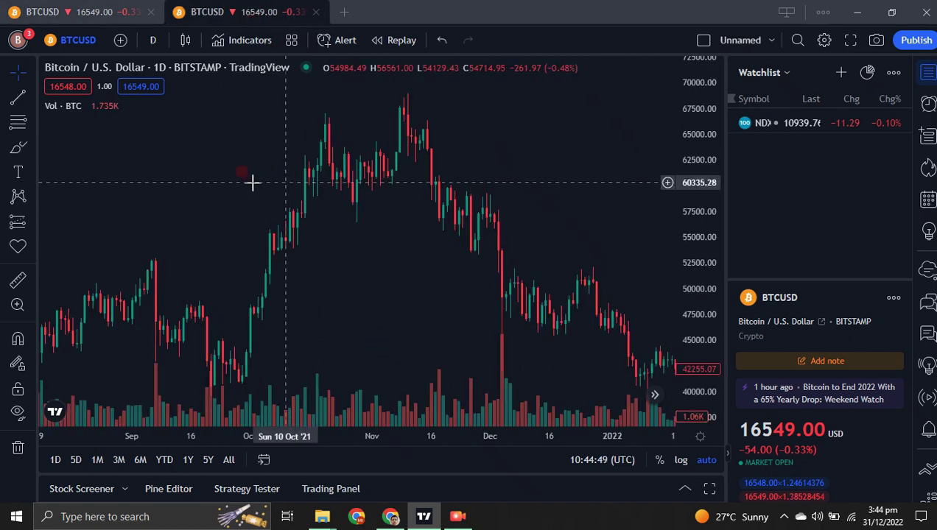
click(17, 147)
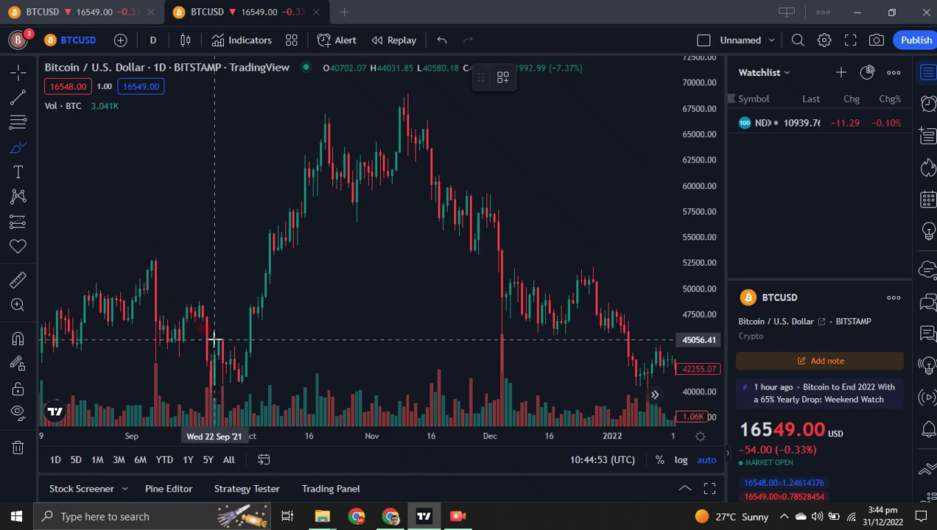
mouse_move(216, 339)
mouse_down()
mouse_move(224, 278)
mouse_move(317, 126)
mouse_up()
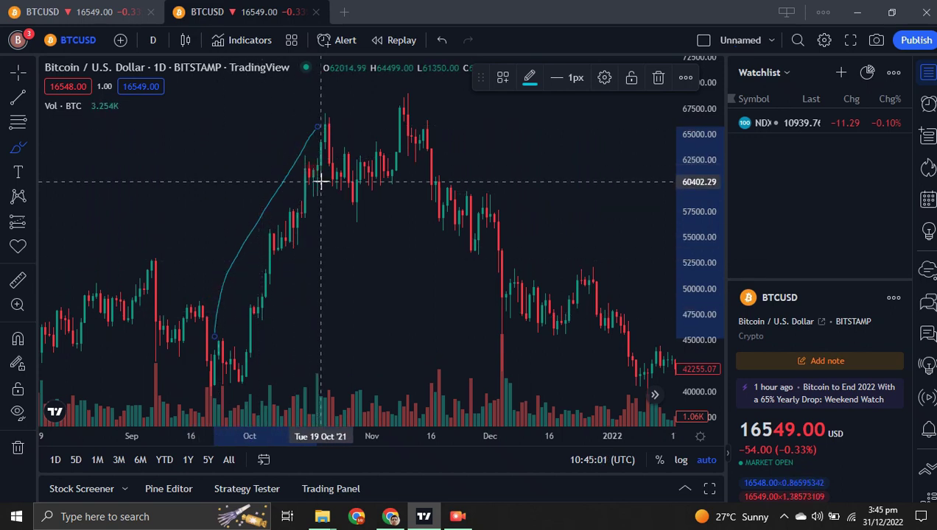
click(321, 182)
mouse_move(322, 182)
mouse_down()
mouse_move(355, 147)
mouse_move(406, 140)
mouse_up()
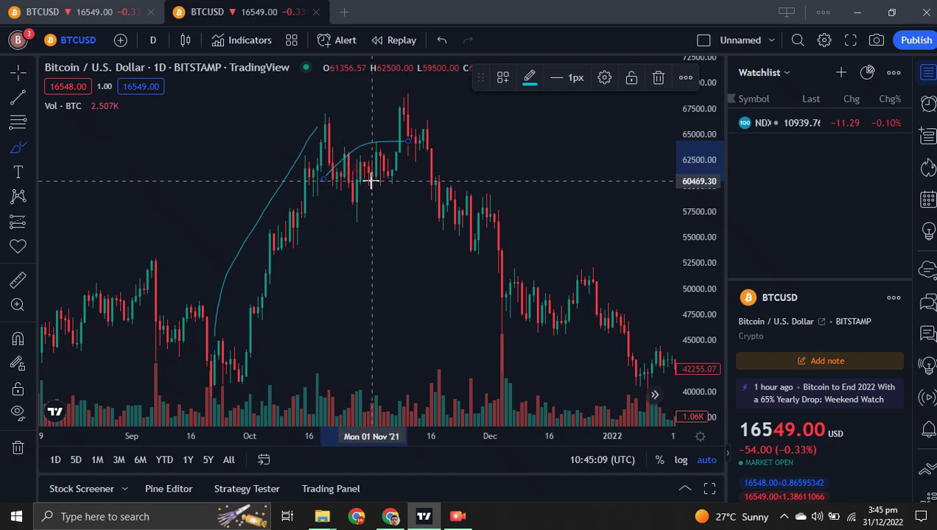
click(415, 98)
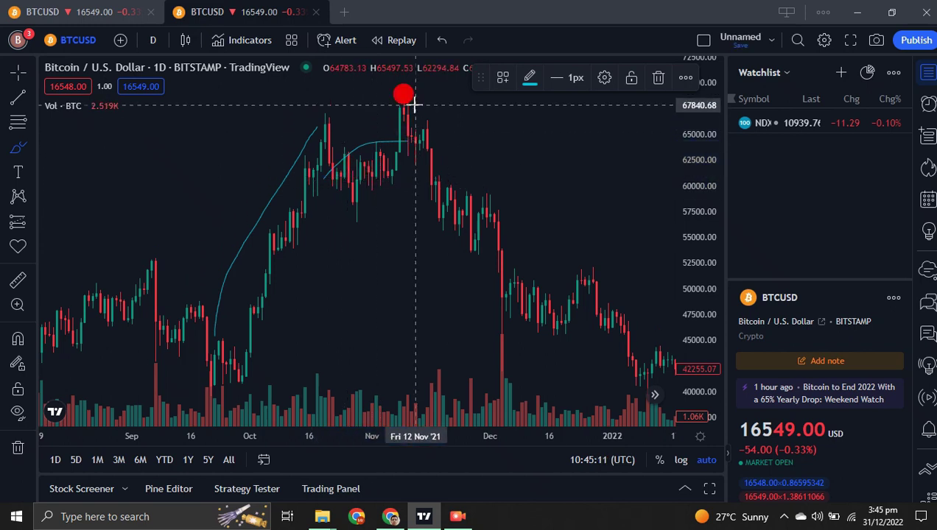
mouse_move(427, 106)
mouse_down()
mouse_move(504, 148)
mouse_move(615, 253)
mouse_move(657, 348)
mouse_up()
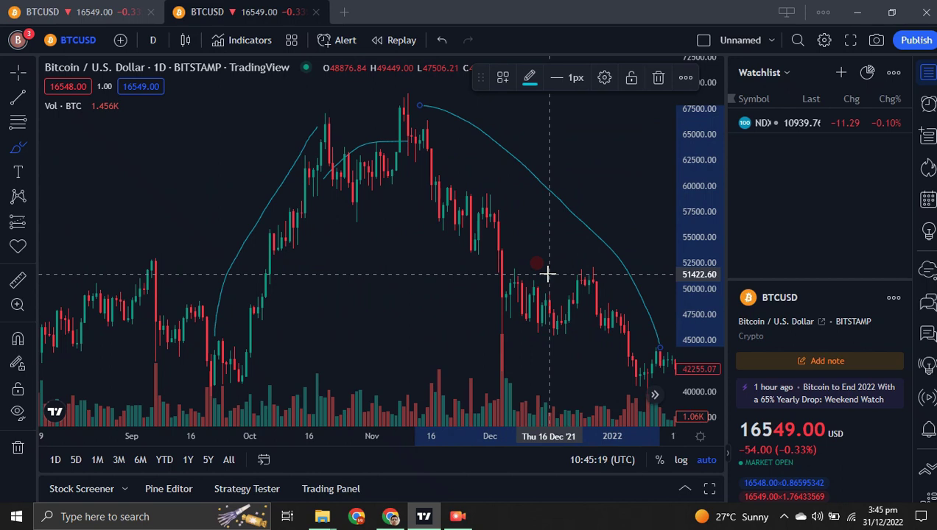
drag(548, 274, 530, 274)
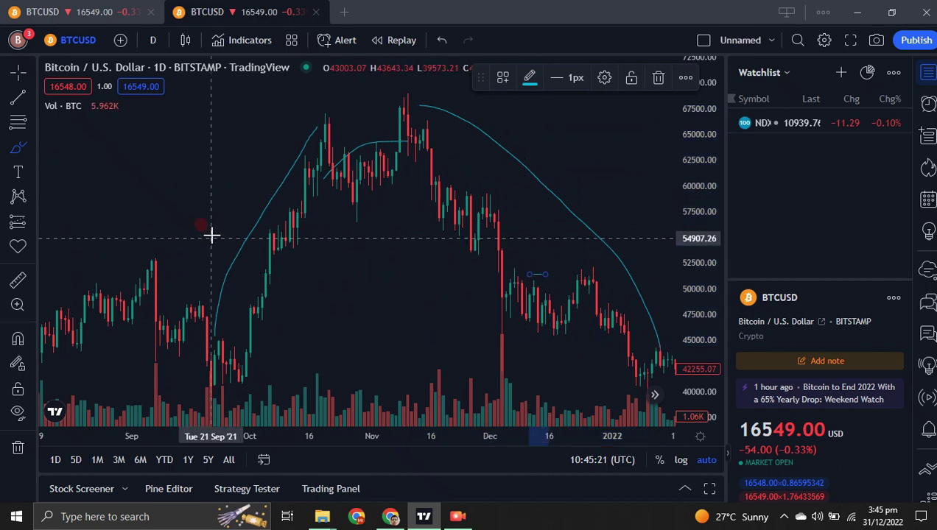
- Brush freehand strokes along the January 2022 base, the February swing, the climb to April and the April high near 47,700
click(18, 71)
mouse_move(133, 213)
mouse_down()
mouse_move(142, 213)
mouse_move(105, 222)
mouse_up()
drag(442, 295, 334, 305)
drag(534, 354, 249, 351)
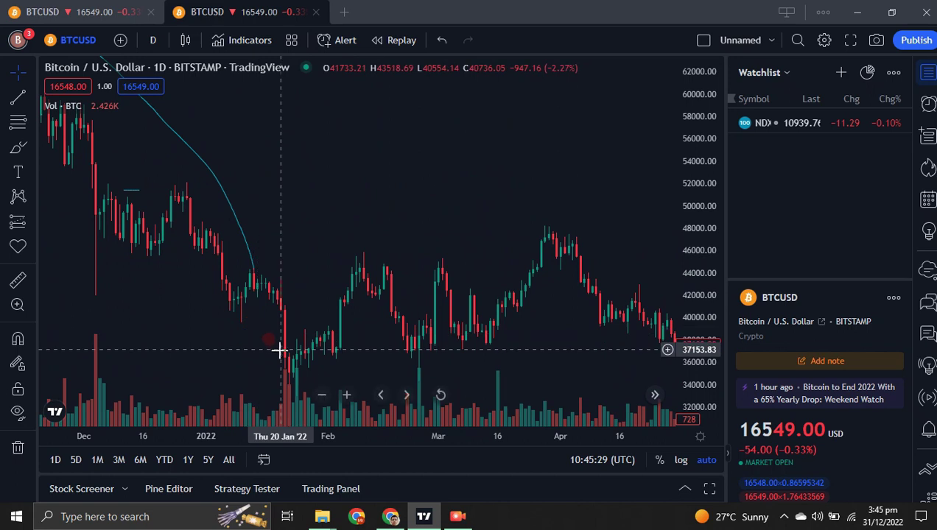
click(16, 147)
mouse_move(264, 361)
mouse_down()
mouse_move(310, 332)
mouse_move(358, 258)
mouse_move(406, 295)
mouse_move(424, 324)
mouse_move(555, 215)
mouse_move(442, 231)
mouse_up()
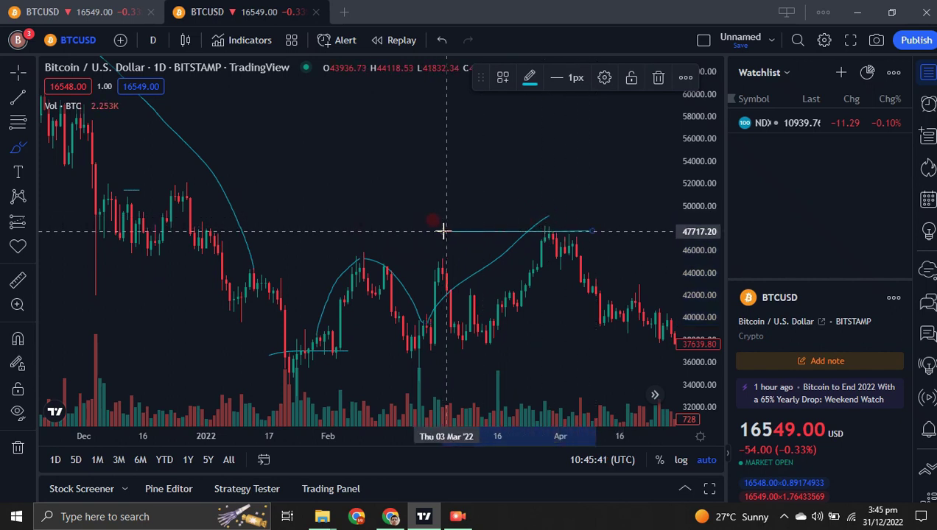
- Brush a descending curve above the BTCUSD candles from mid-April to late June 2022
click(18, 71)
drag(459, 190, 180, 194)
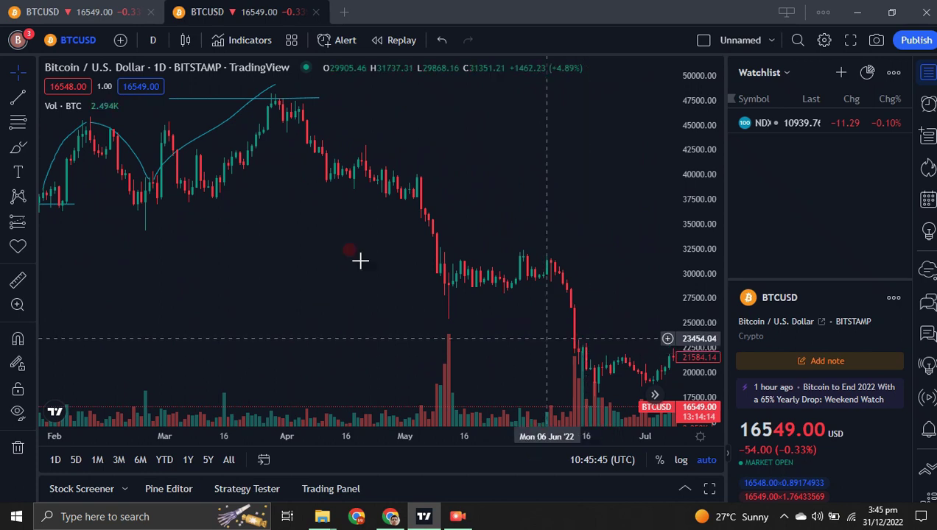
click(18, 147)
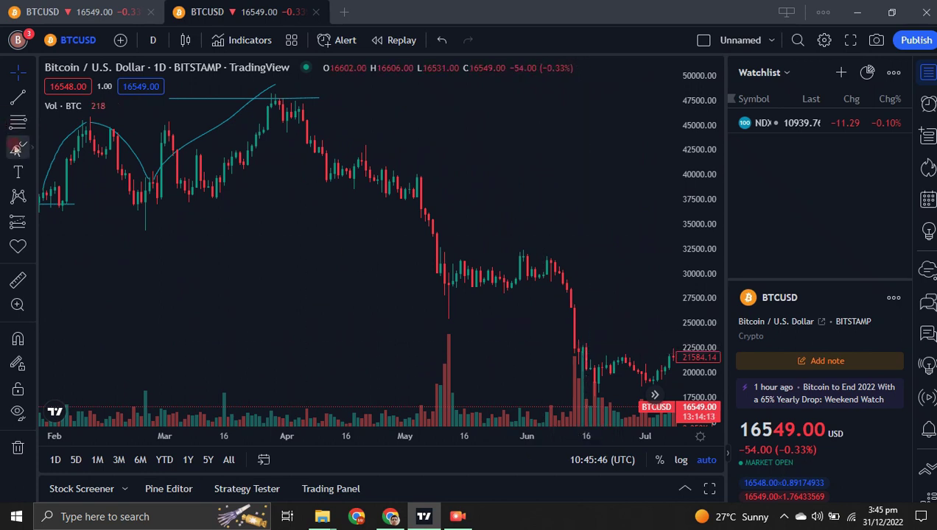
click(330, 120)
mouse_move(336, 121)
mouse_down()
mouse_move(389, 130)
mouse_move(600, 260)
mouse_move(621, 314)
mouse_up()
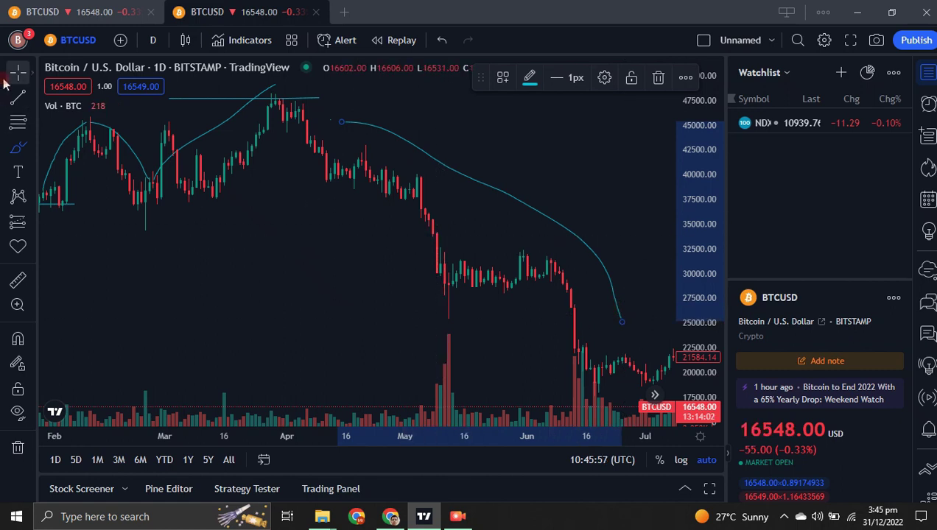
- Remove all indicators and all drawings from the BTCUSD chart
drag(304, 262, 74, 260)
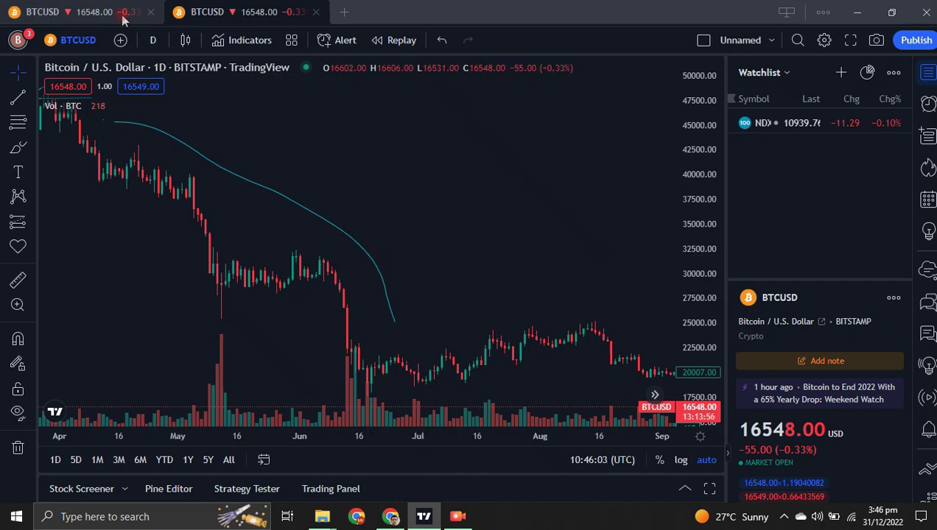
right_click(322, 157)
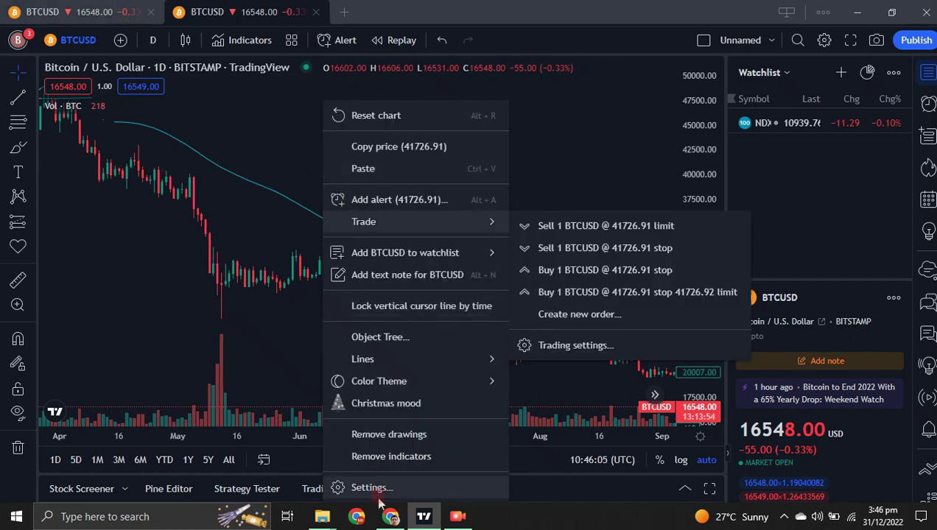
click(369, 457)
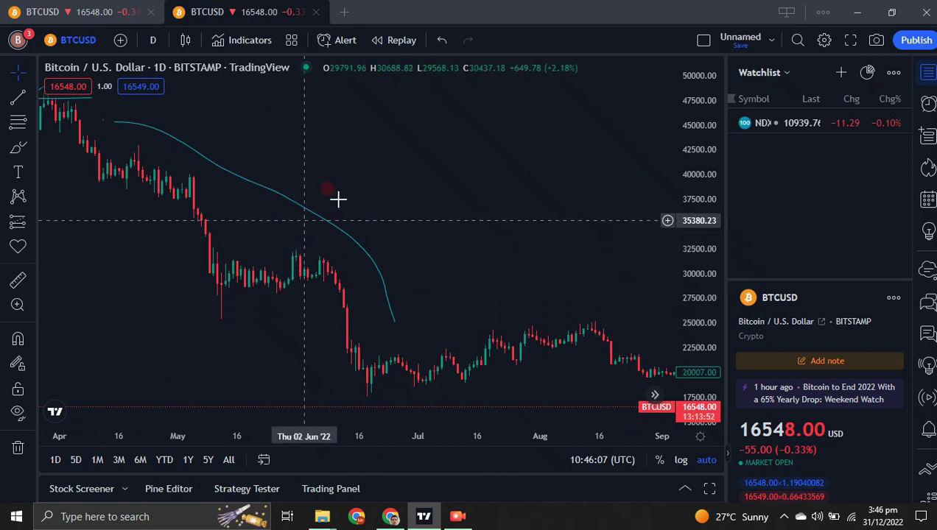
right_click(374, 174)
click(441, 435)
- Brush one curve along the late September to mid-October 2021 rise and another along the November to December decline
drag(366, 235, 732, 189)
drag(322, 277, 558, 309)
drag(125, 267, 372, 279)
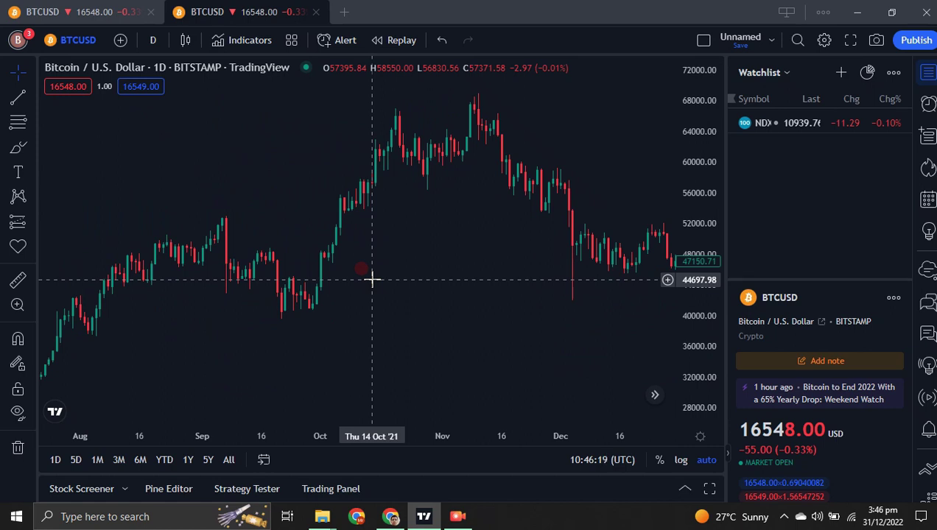
drag(372, 279, 523, 289)
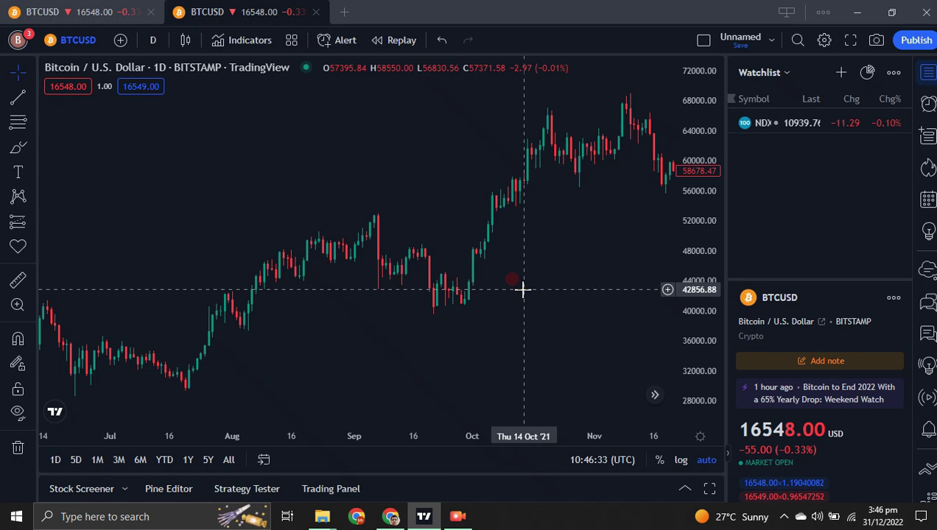
drag(381, 328, 151, 334)
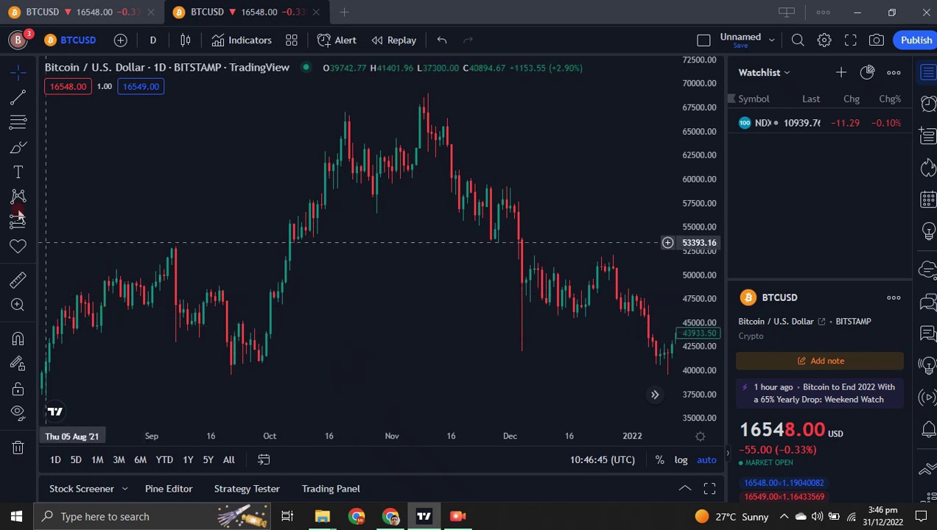
click(17, 147)
click(238, 307)
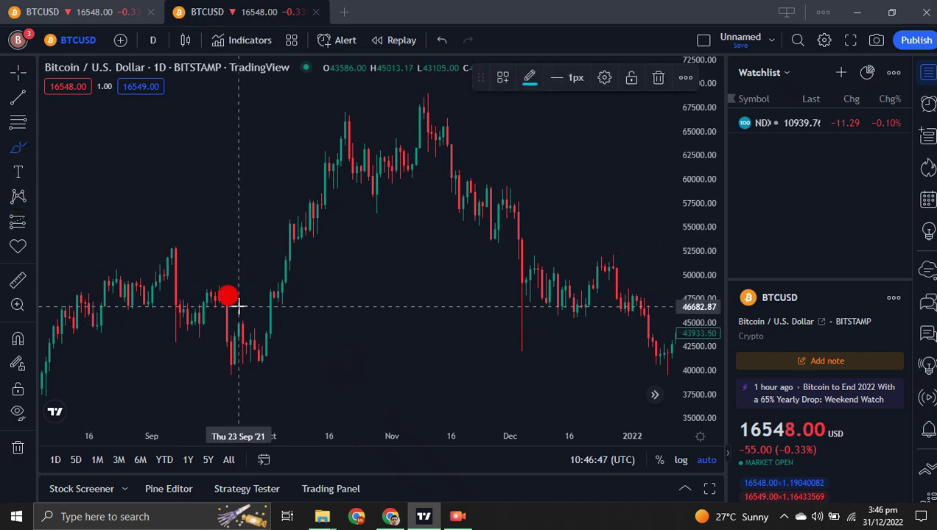
drag(239, 281, 318, 135)
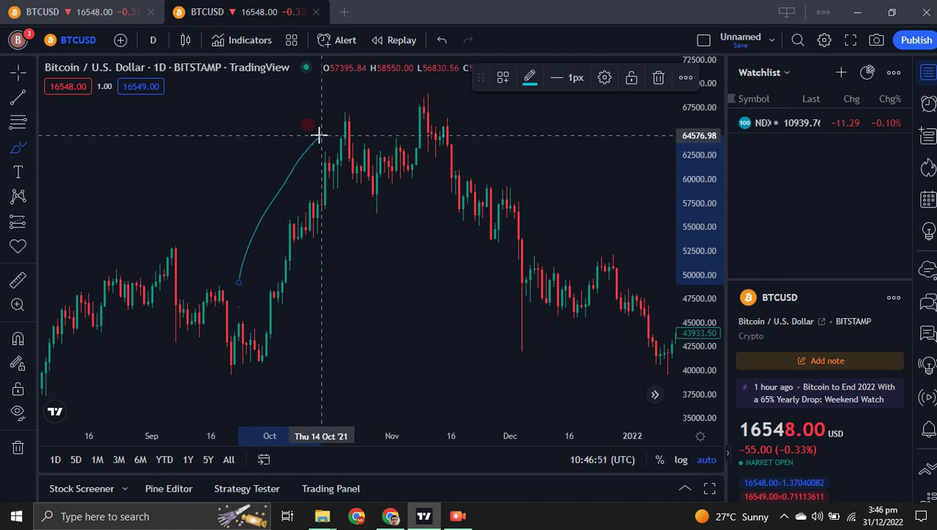
drag(447, 116, 586, 250)
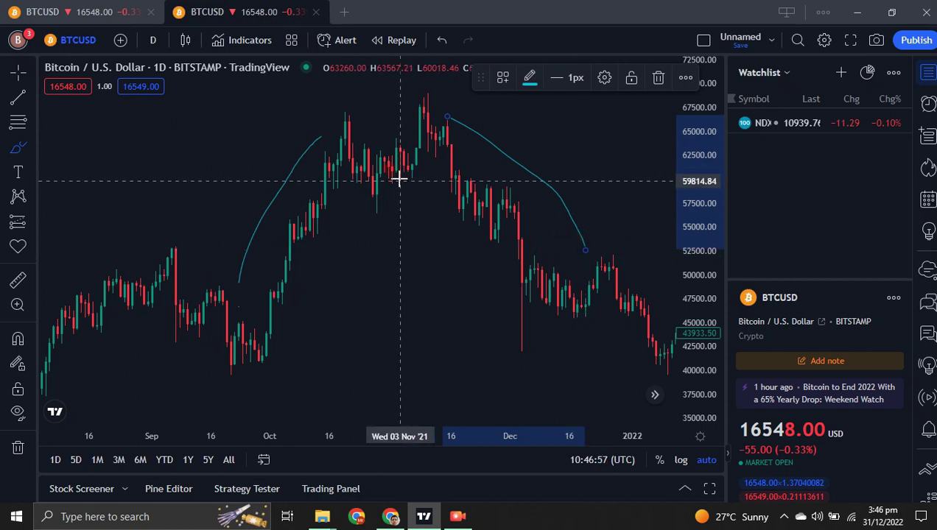
- Delete the curve over the decline and remove all remaining drawings from the chart
key(Delete)
click(298, 159)
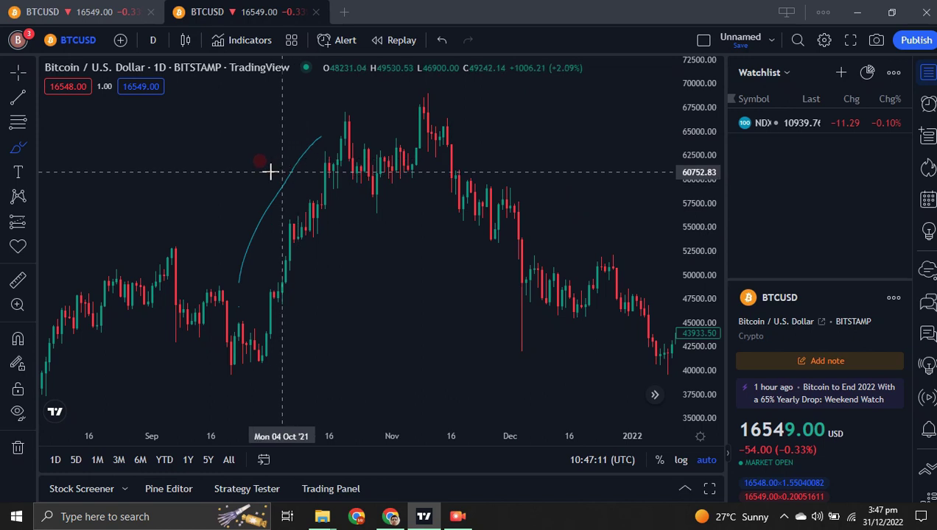
click(284, 184)
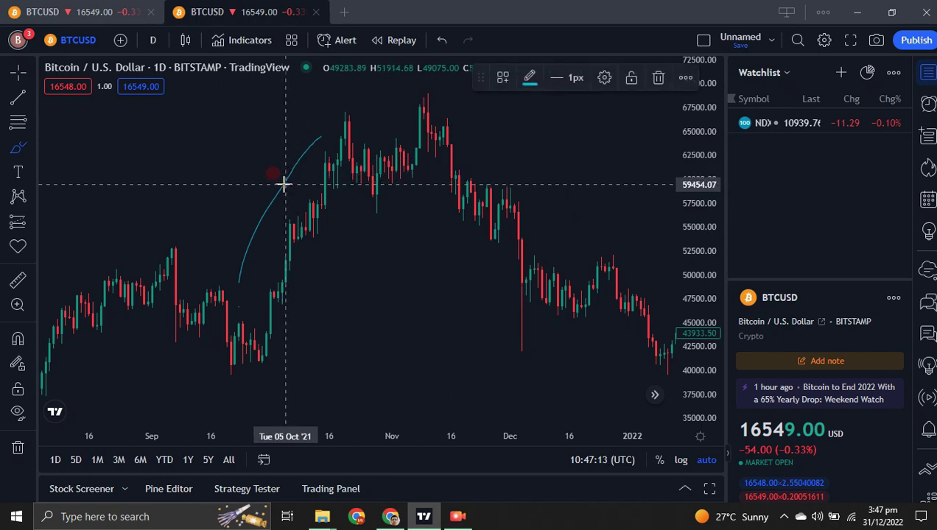
right_click(206, 151)
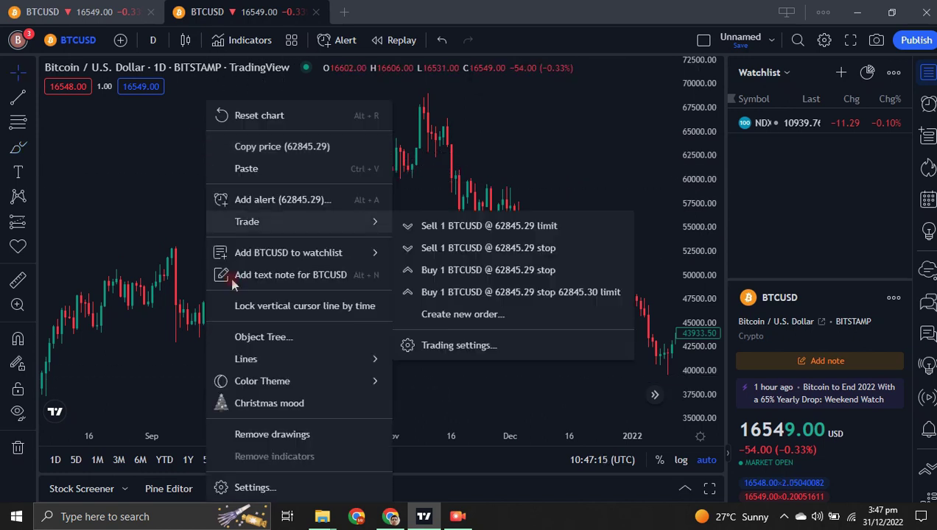
click(231, 434)
click(230, 187)
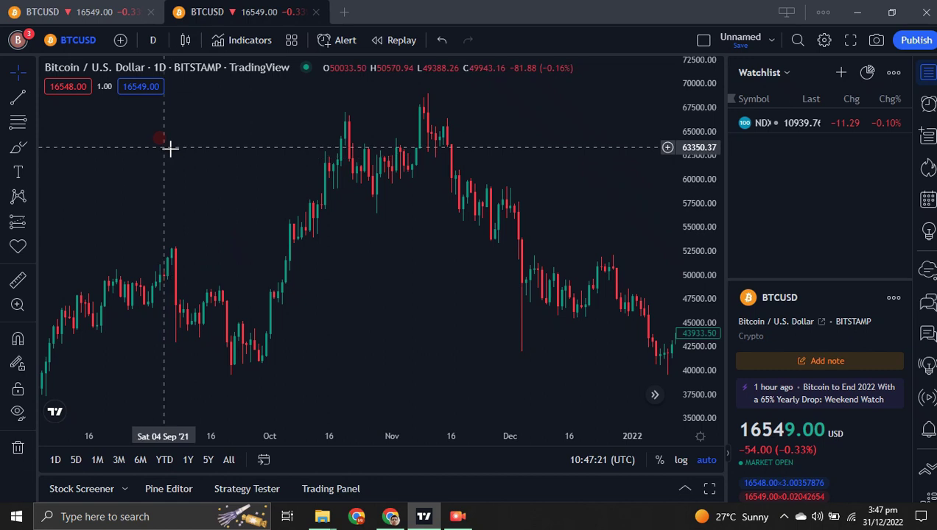
- Search for the symbol LTCUSD and load the Coinbase Litecoin / U.S. Dollar chart in place of BTCUSD
drag(243, 203, 146, 197)
mouse_move(352, 401)
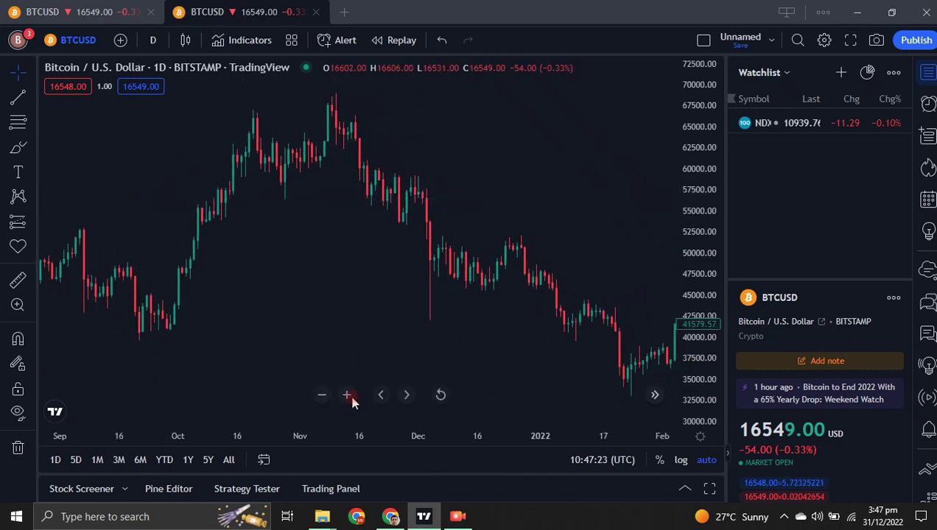
click(319, 396)
click(320, 396)
click(319, 395)
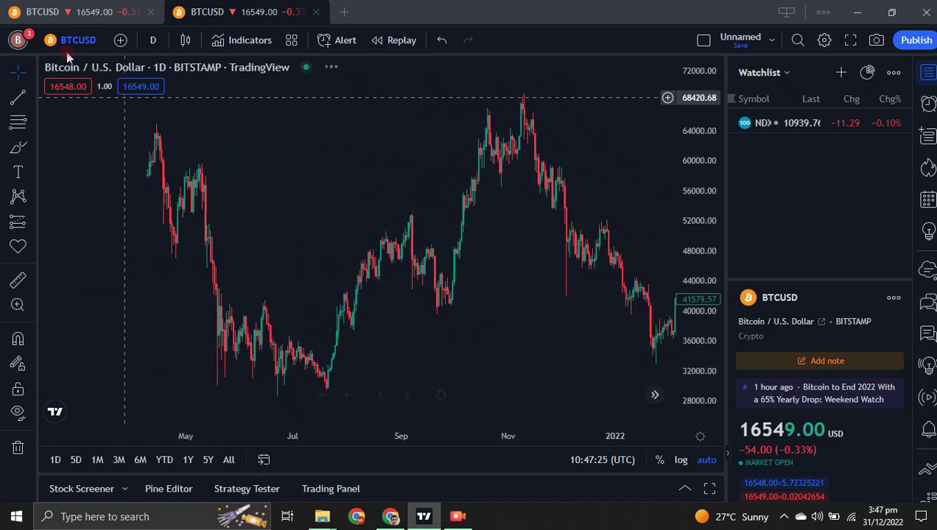
click(120, 40)
click(305, 140)
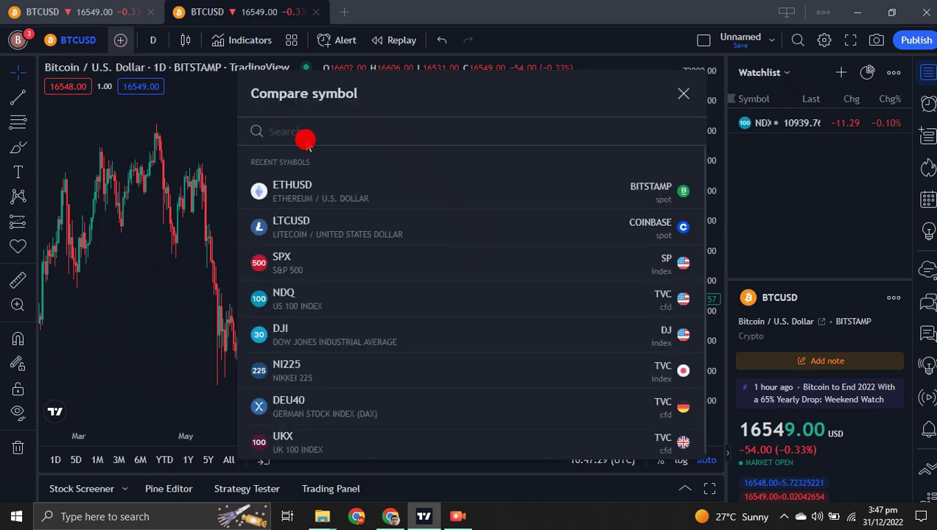
text(lt)
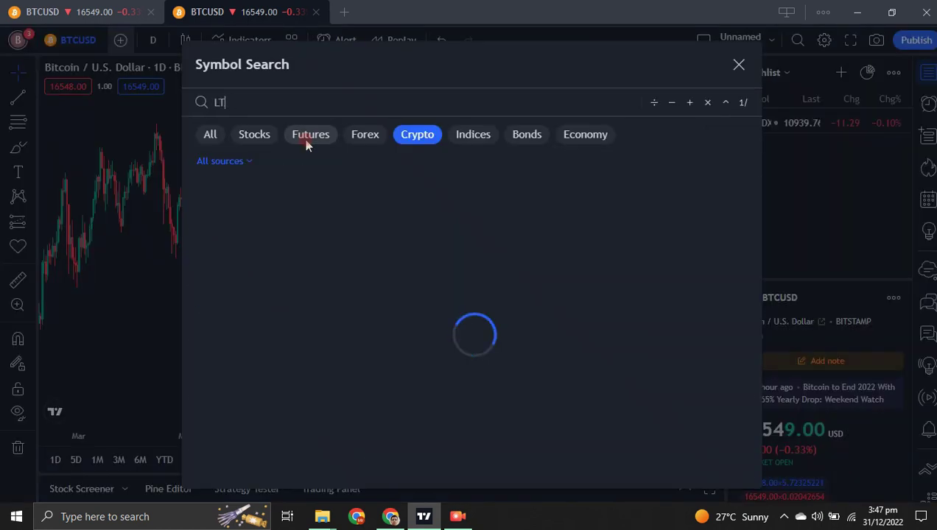
text(cusd)
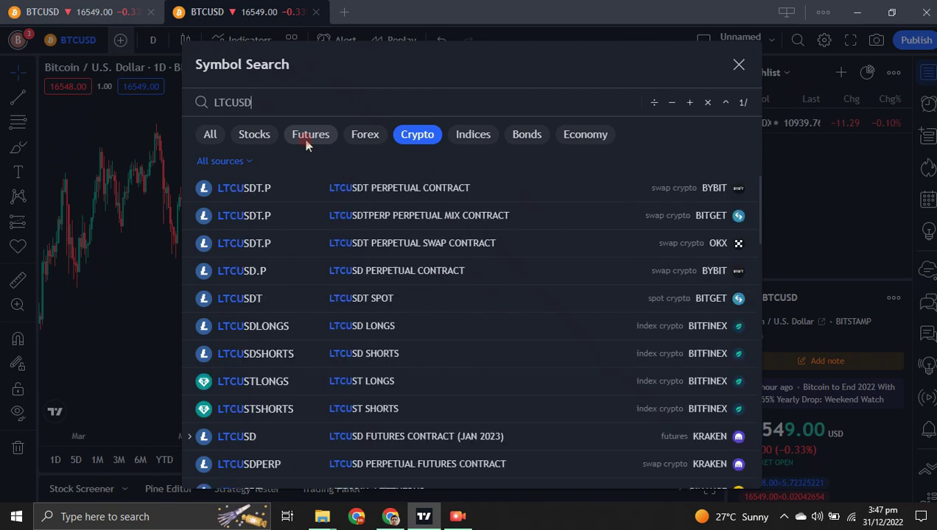
key(Return)
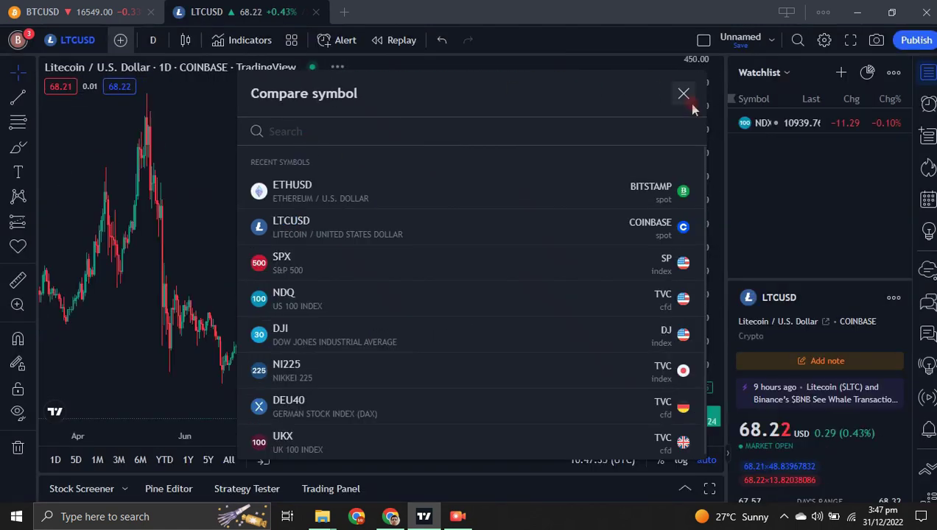
click(683, 94)
drag(553, 210, 539, 232)
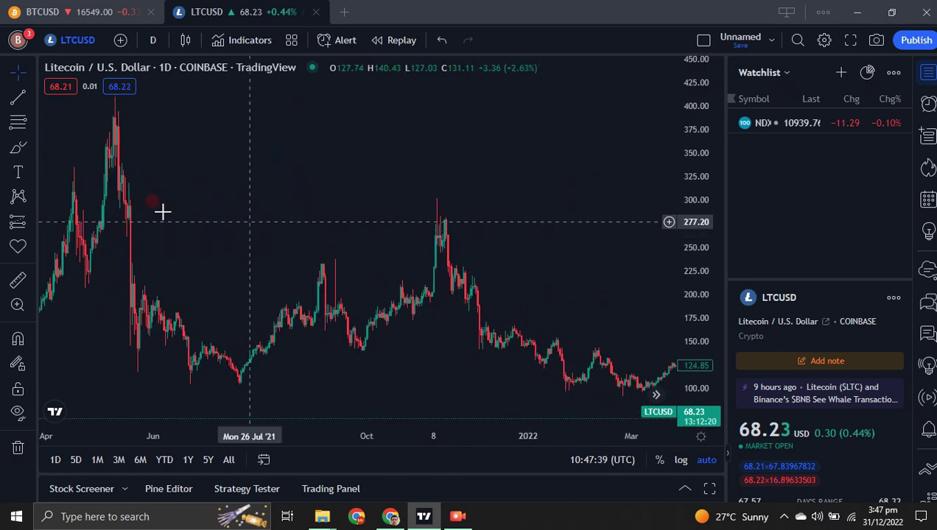
- Return to the first BTCUSD chart and view its price history from 2021 through the end of 2022
click(120, 40)
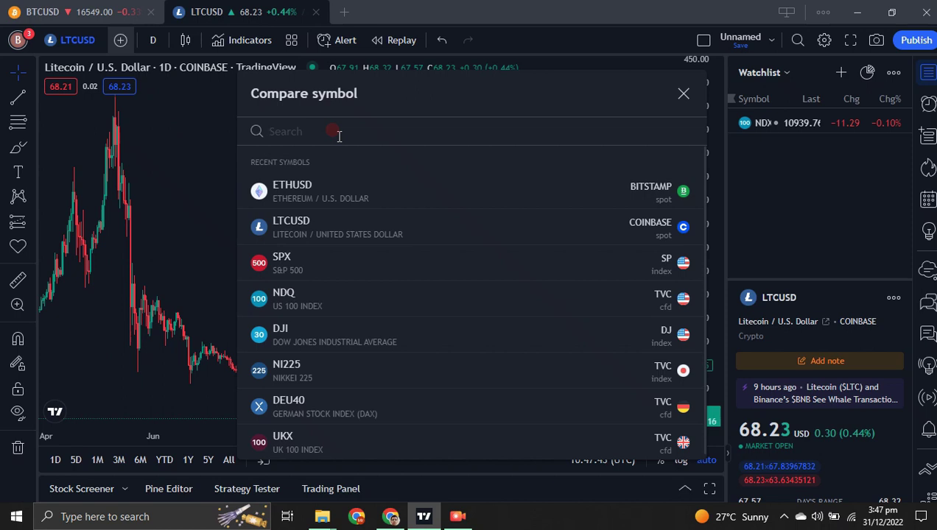
click(104, 12)
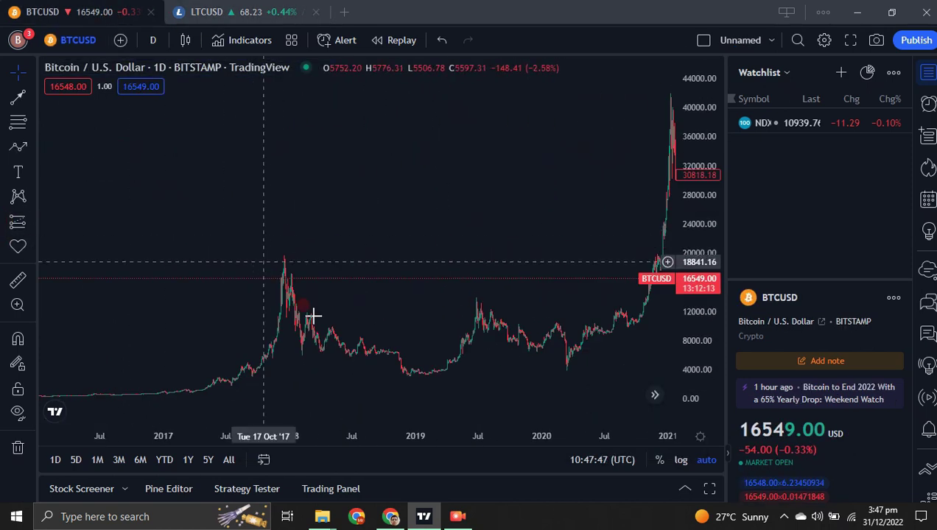
drag(488, 313, 129, 250)
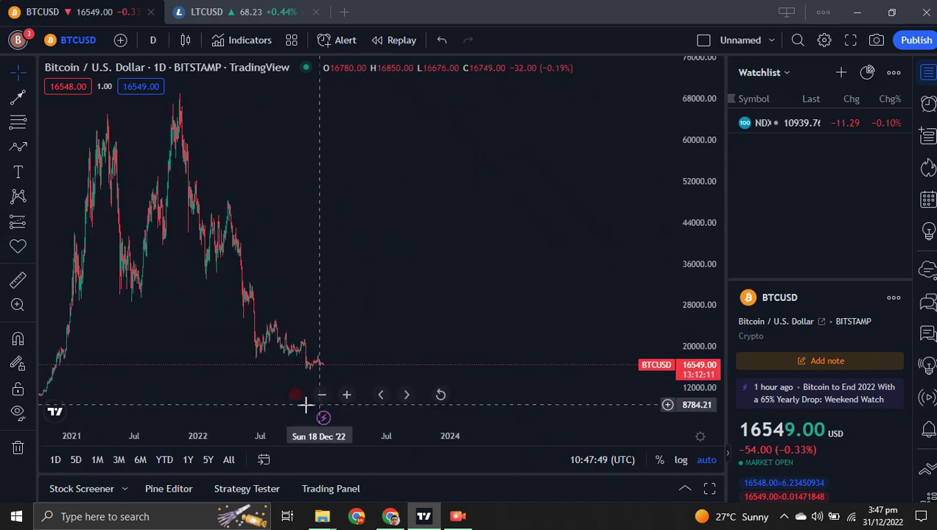
- Add the Bitstamp Ethereum / U.S. Dollar symbol ETHUSD to the BTCUSD chart as a comparison
click(347, 396)
click(347, 396)
click(347, 396)
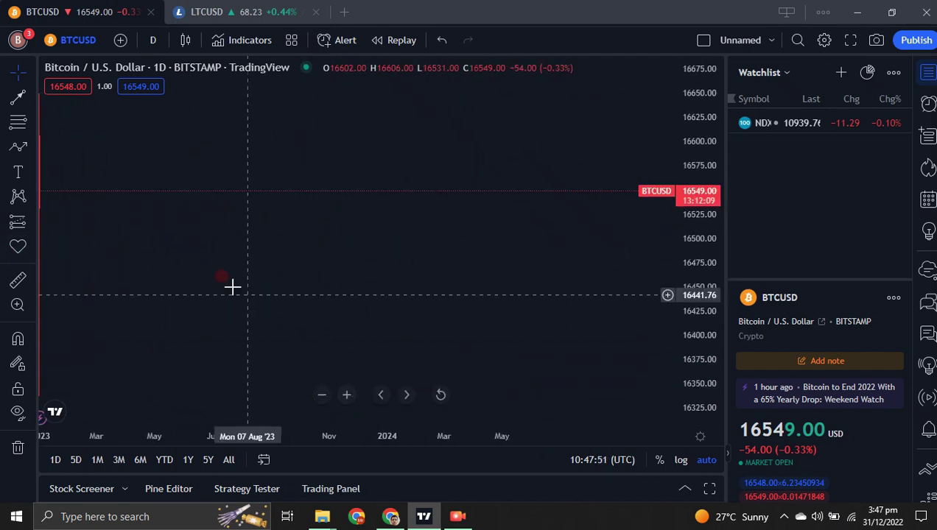
drag(235, 291, 855, 249)
click(120, 39)
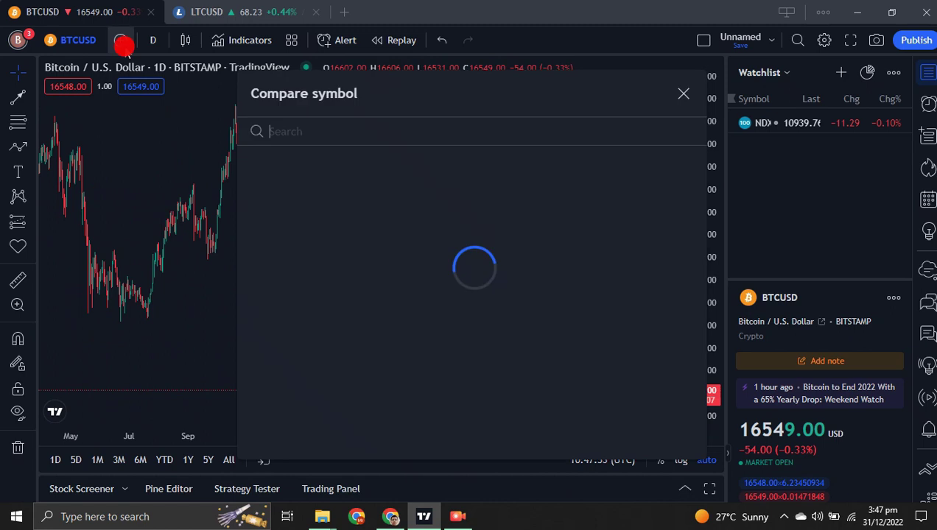
click(275, 121)
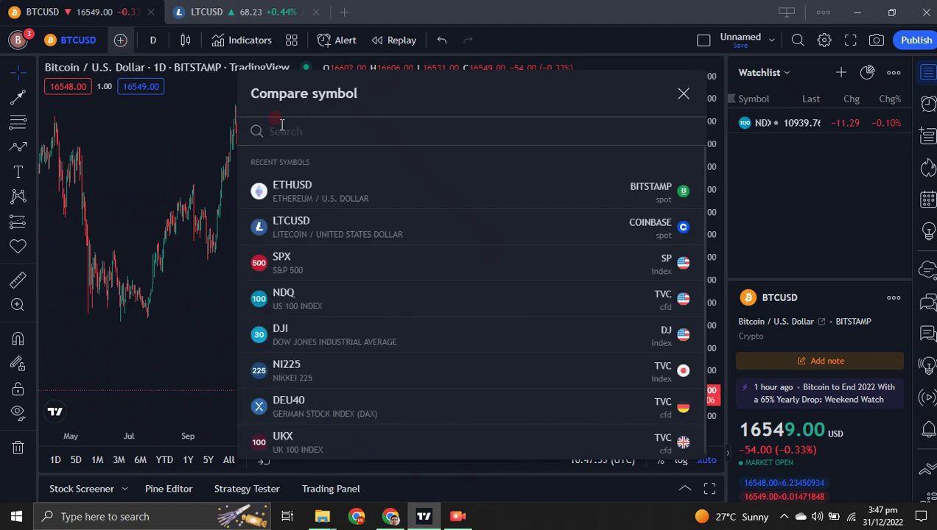
click(319, 189)
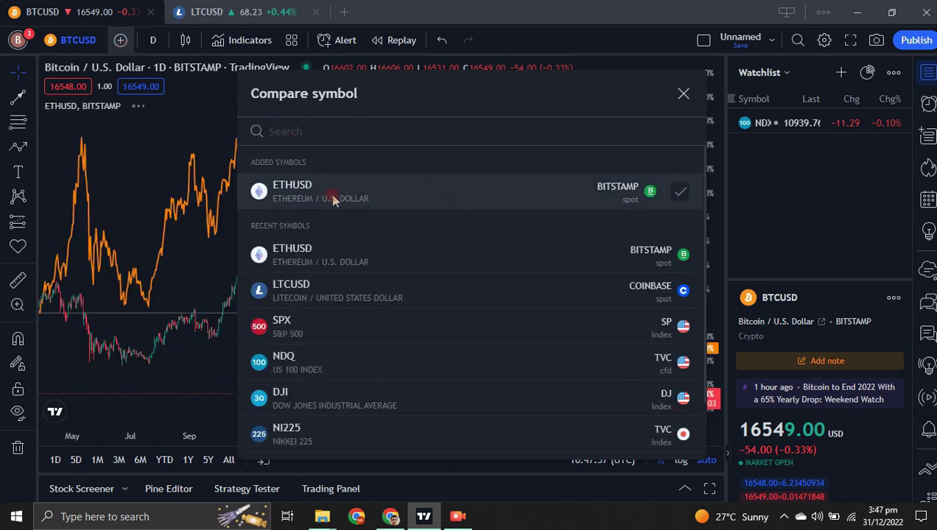
click(681, 95)
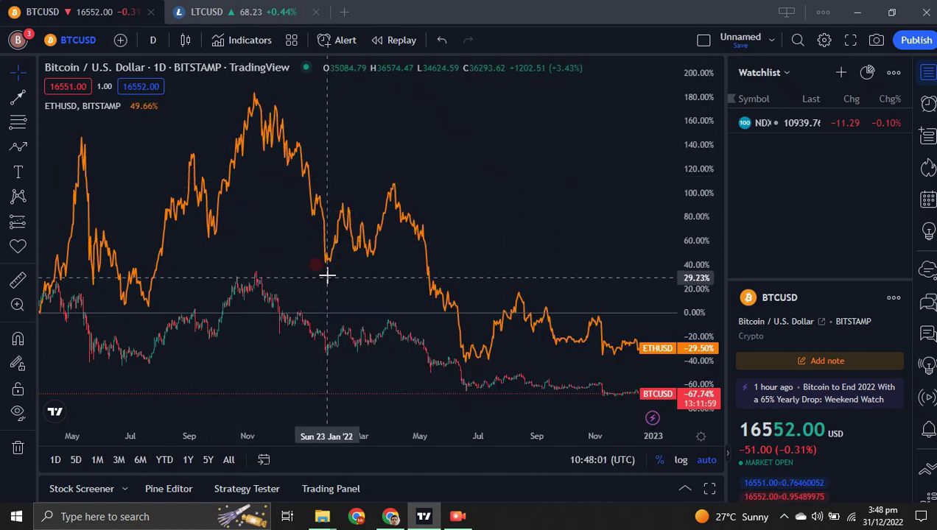
- Search for LTCUSD and add the Coinbase Litecoin / United States Dollar symbol to the BTCUSD chart as a further comparison
drag(368, 290, 242, 255)
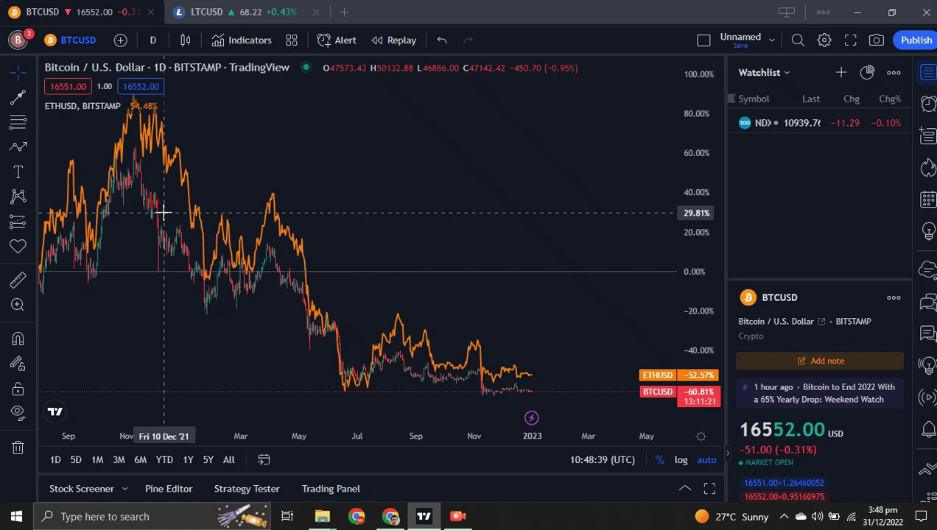
drag(164, 213, 398, 215)
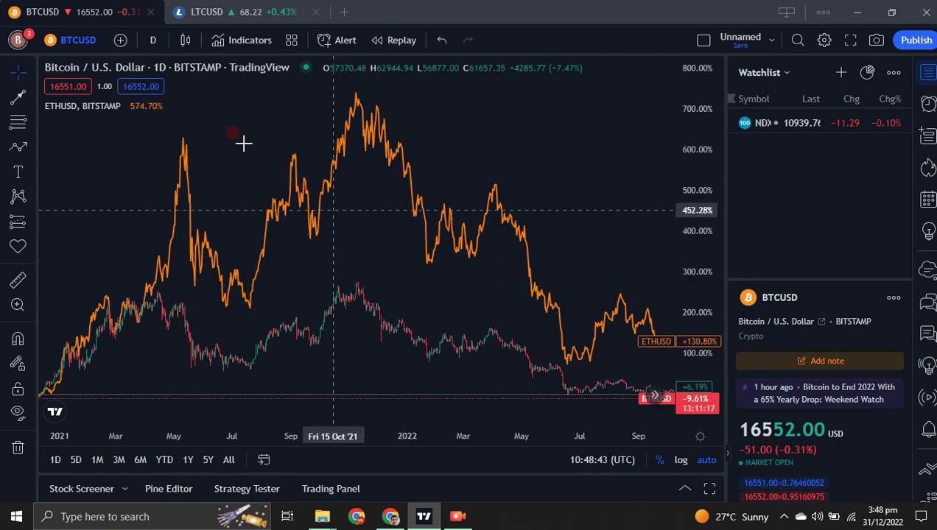
click(121, 40)
click(279, 131)
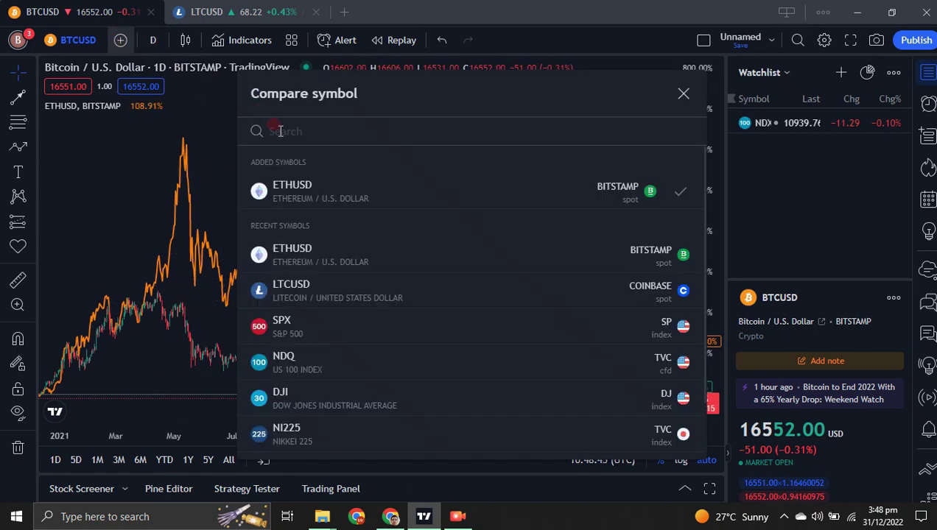
text(LTC)
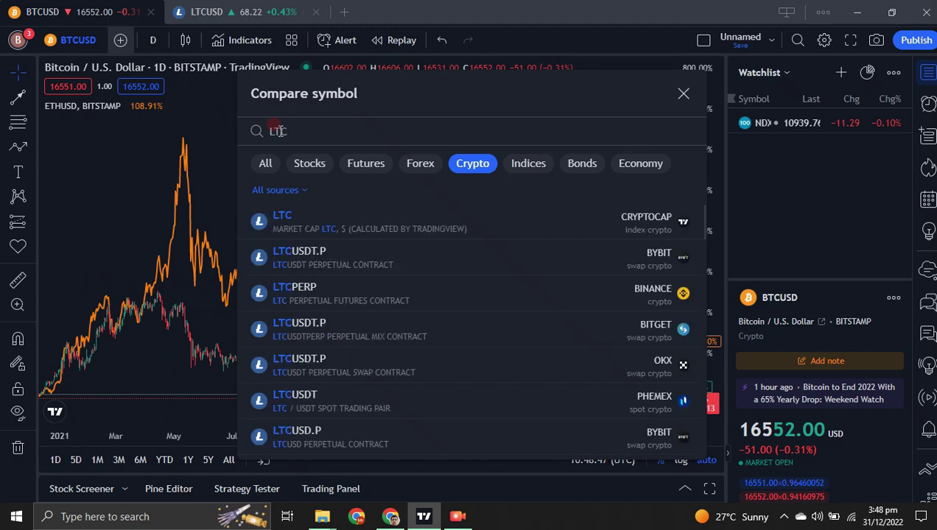
text(USD)
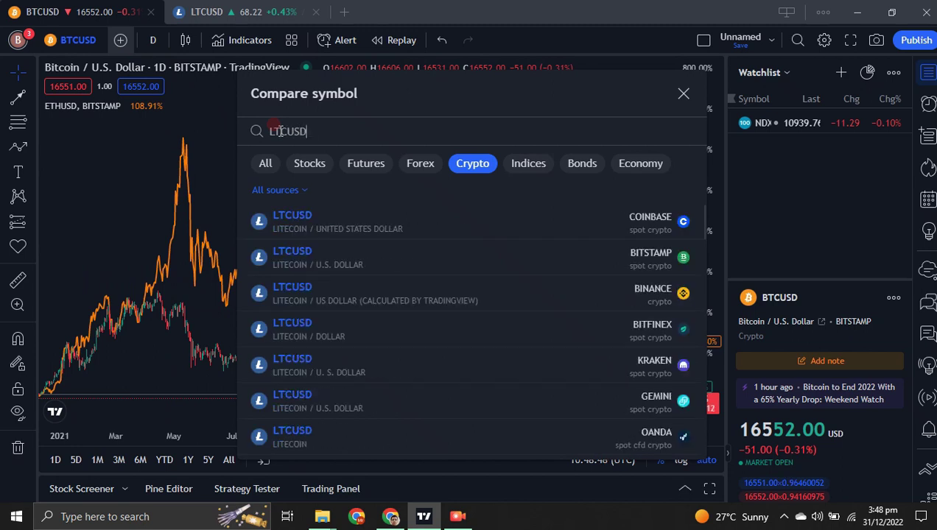
click(313, 219)
click(683, 94)
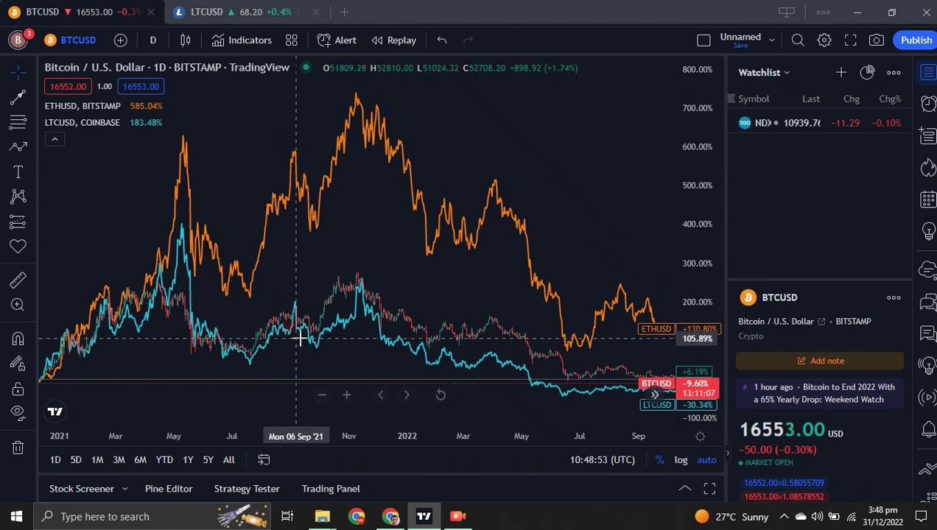
- Compare the Bitcoin, Ethereum and Litecoin price movements from mid-2021 through the end of 2022
drag(310, 234, 137, 260)
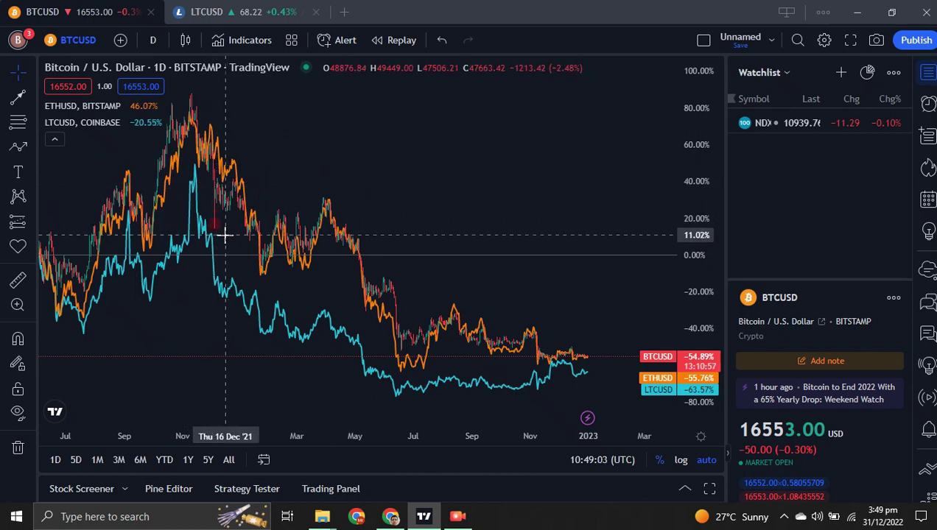
drag(372, 266, 210, 209)
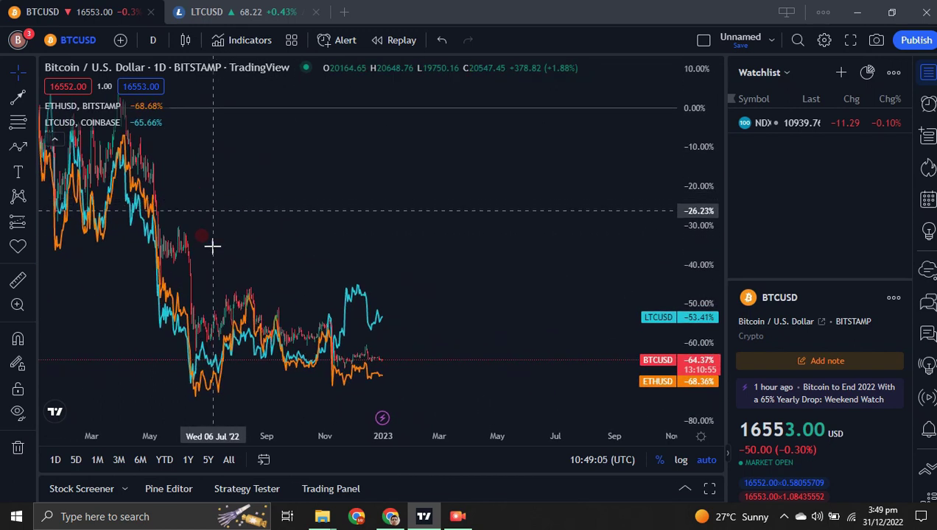
click(204, 292)
drag(216, 303, 251, 285)
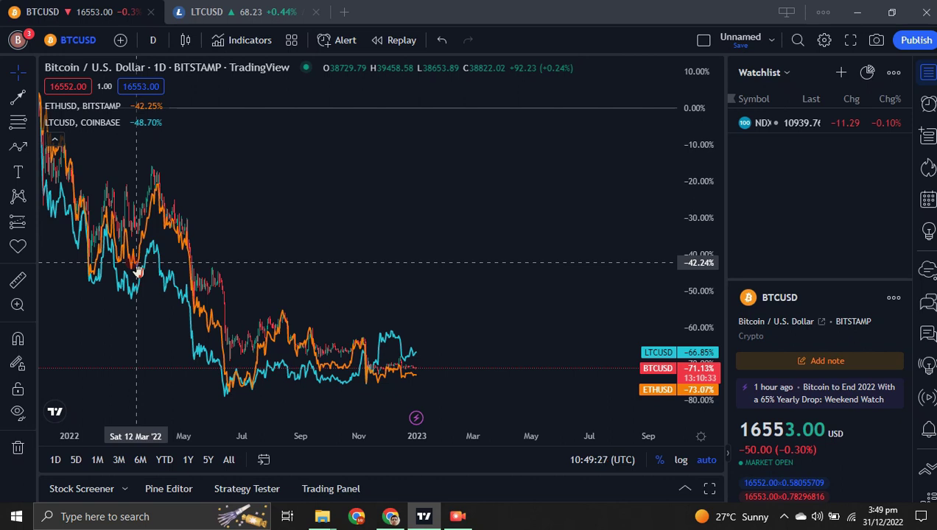
drag(265, 236, 464, 217)
drag(368, 231, 461, 208)
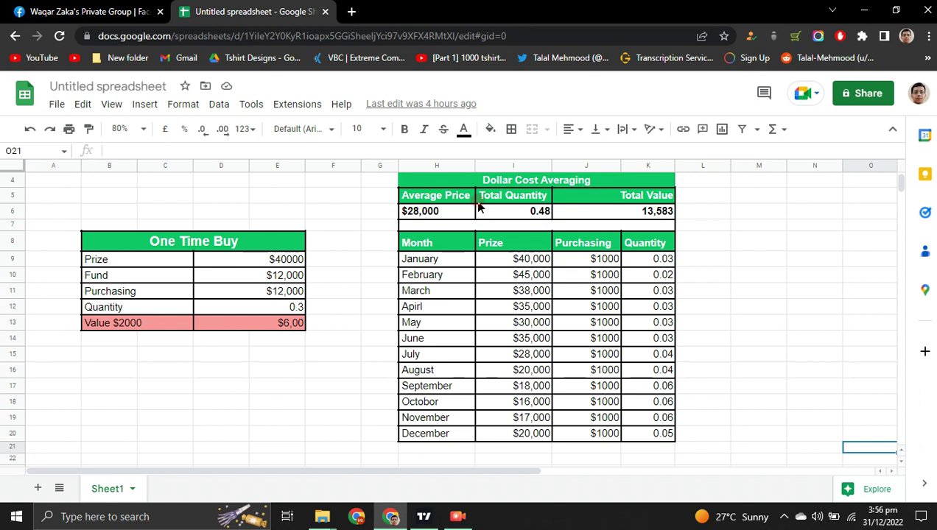
- Examine the price, fund and quantity figures in the One Time Buy table of the spreadsheet
click(285, 262)
click(282, 278)
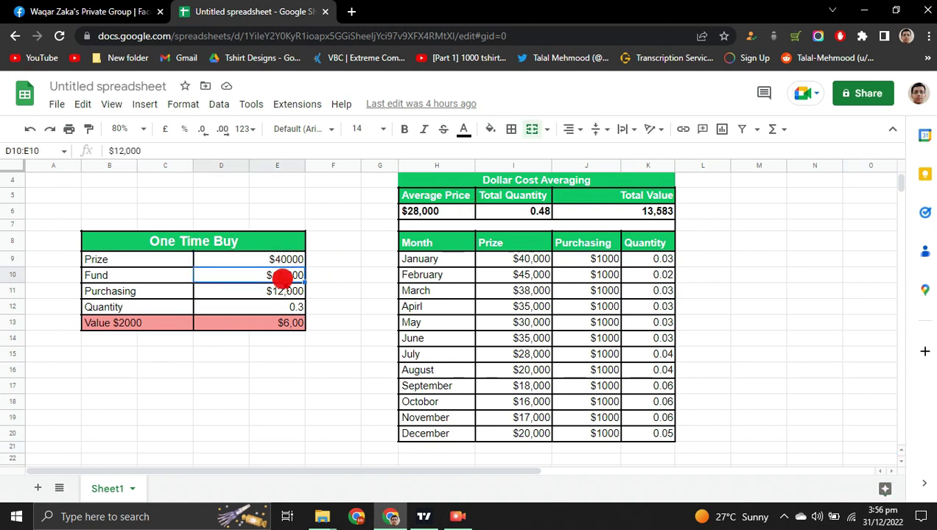
click(285, 308)
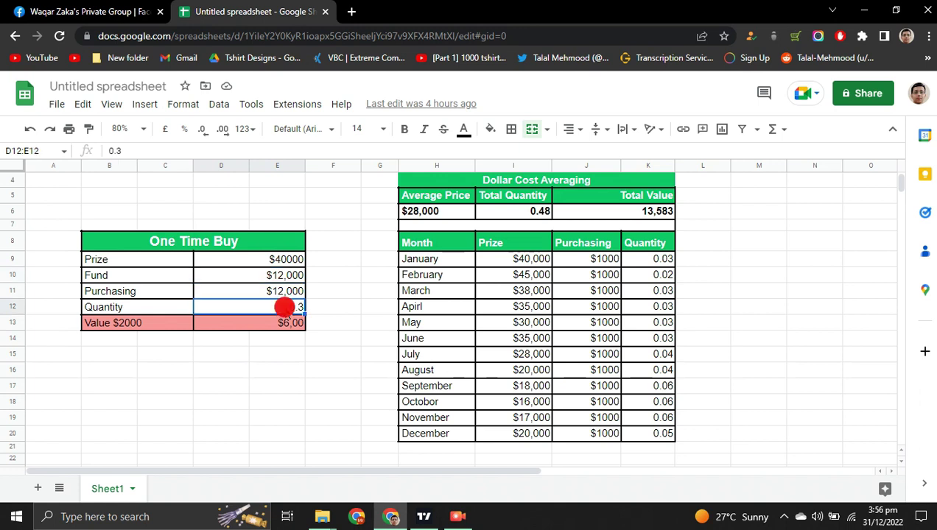
click(271, 316)
- Examine January's price, purchasing amount and quantity in the Dollar Cost Averaging table, along with the purchasing amounts down to July
click(421, 261)
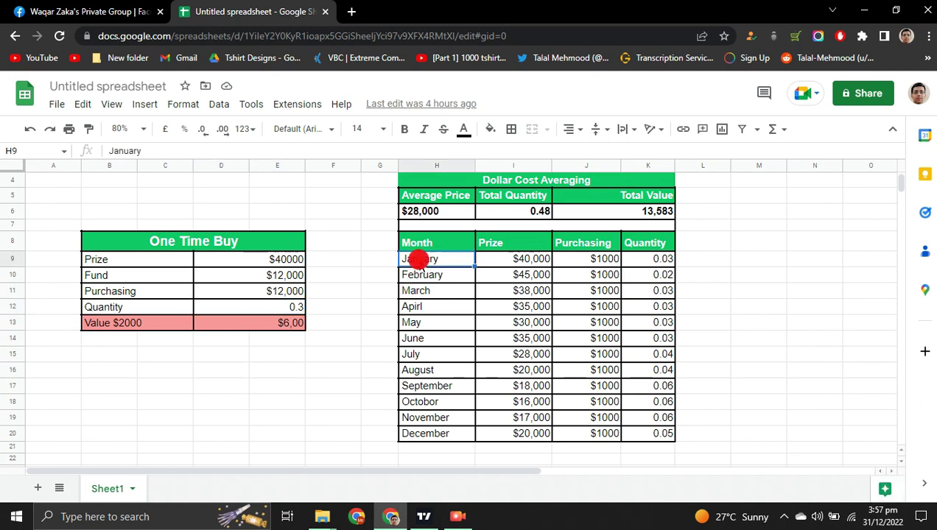
click(500, 260)
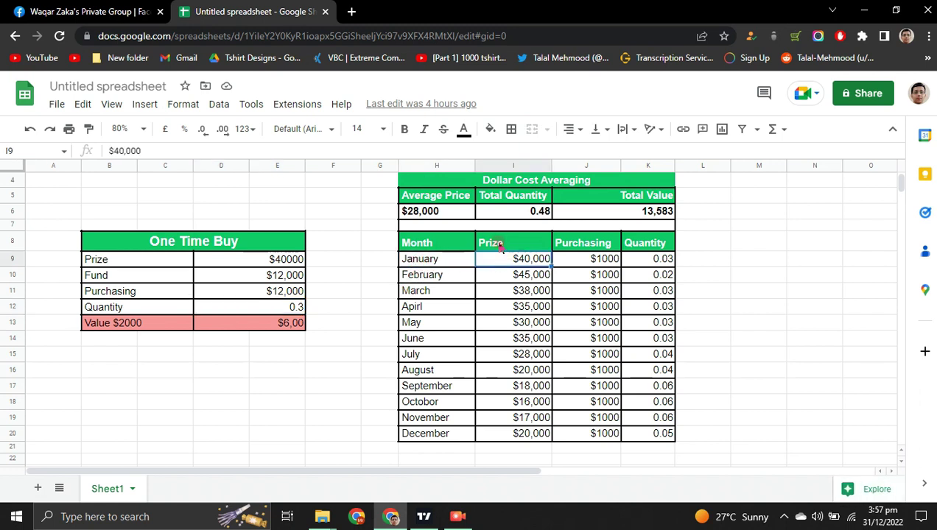
click(579, 263)
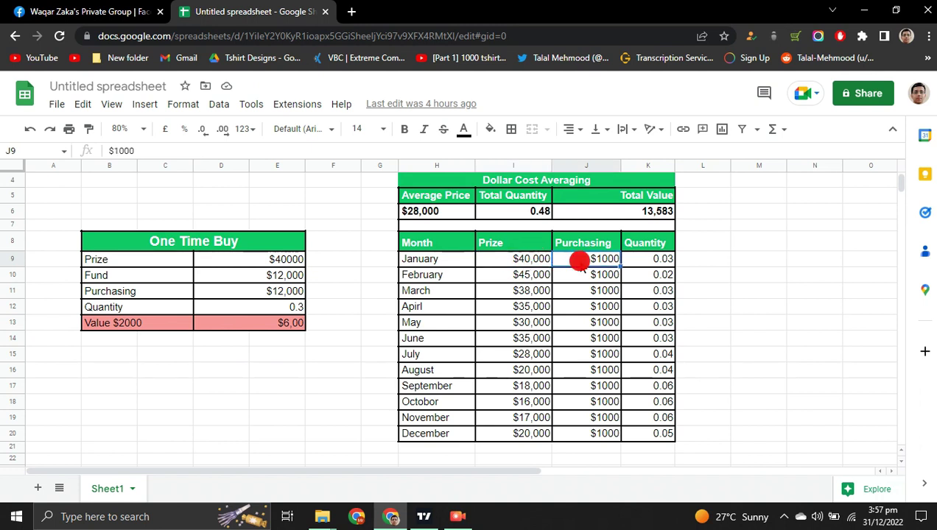
click(579, 274)
click(582, 293)
click(582, 306)
click(582, 322)
click(582, 337)
click(583, 352)
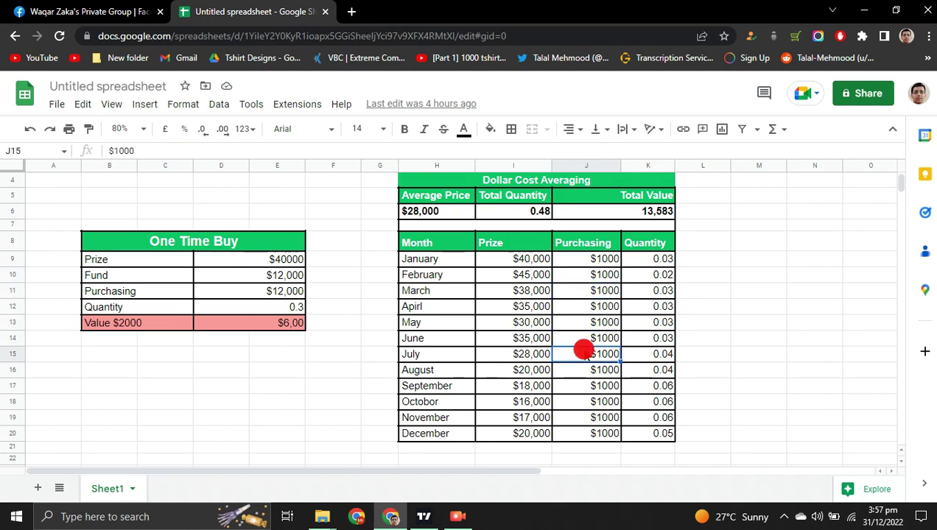
click(599, 261)
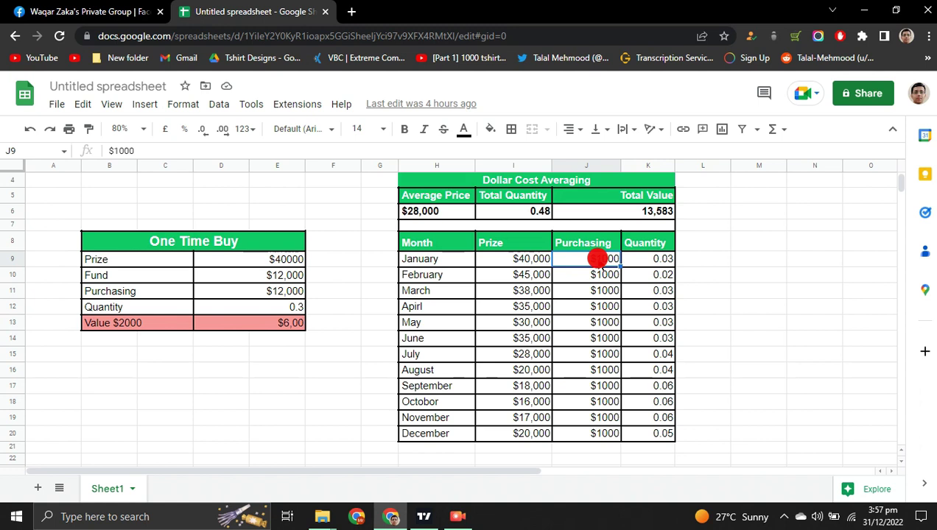
click(645, 262)
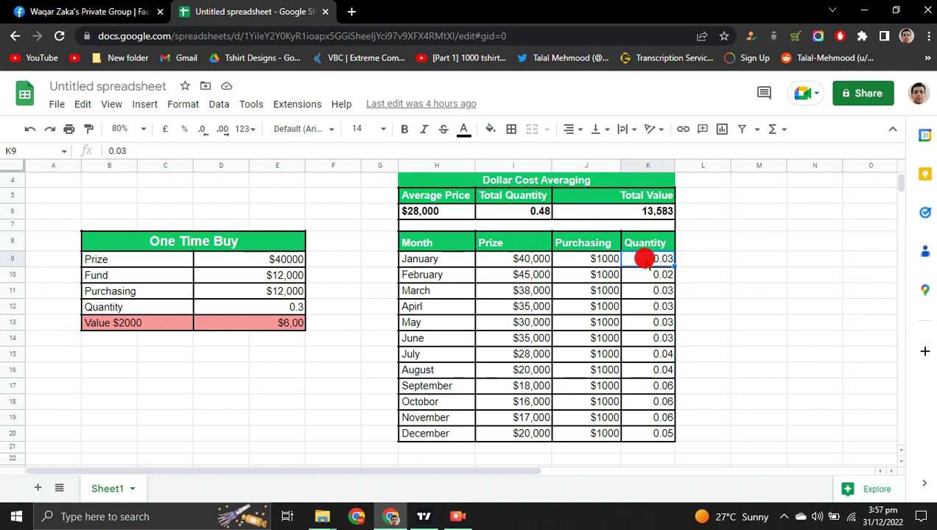
- Go through the monthly purchasing amounts from February to August in the Dollar Cost Averaging table
click(573, 276)
click(575, 292)
click(576, 308)
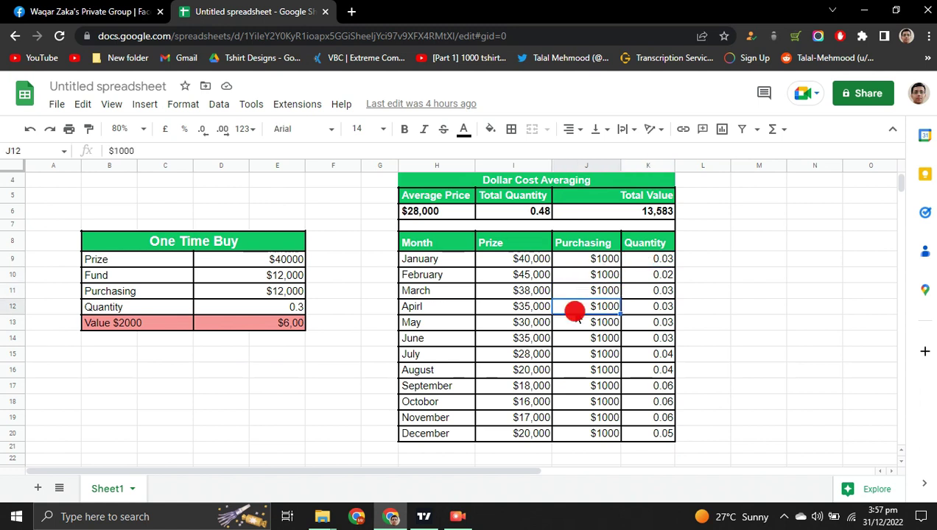
click(575, 324)
click(577, 339)
click(578, 354)
click(579, 371)
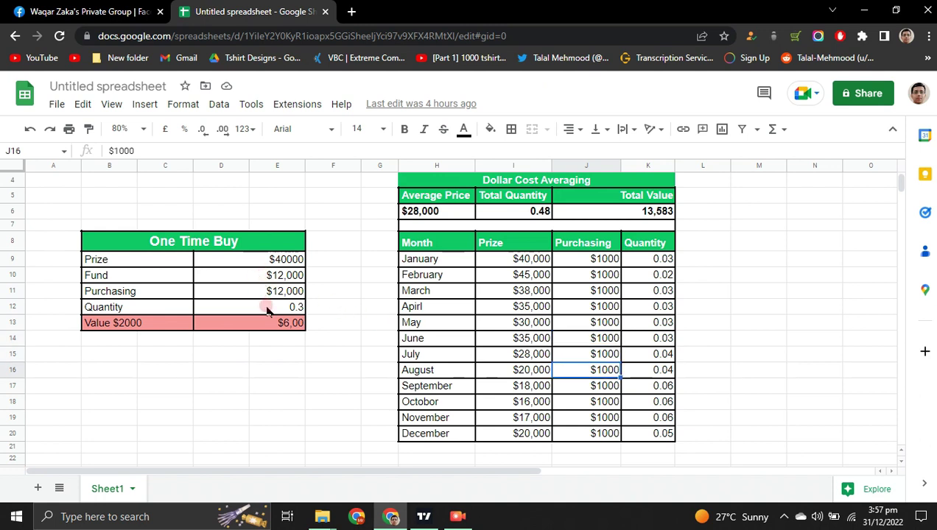
- Review the February to April prices in the Dollar Cost Averaging table and highlight the July to December prices
click(503, 277)
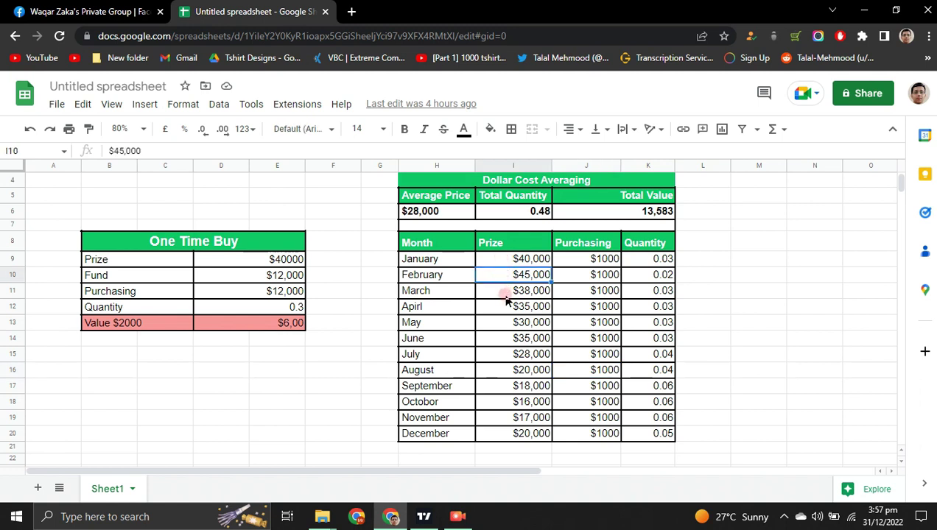
click(505, 292)
click(506, 310)
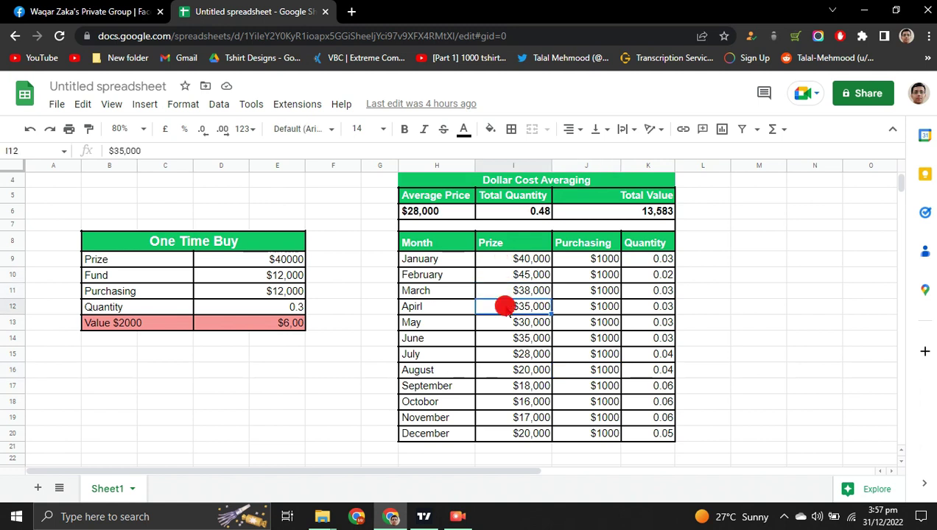
click(505, 439)
drag(504, 439, 480, 359)
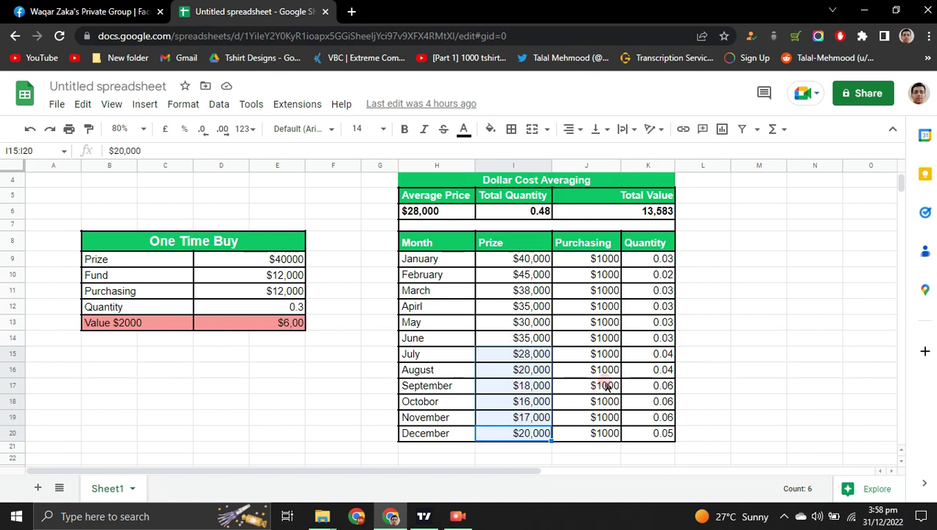
- Check the quantities bought in July, September and December against the highlighted July to December prices
click(638, 360)
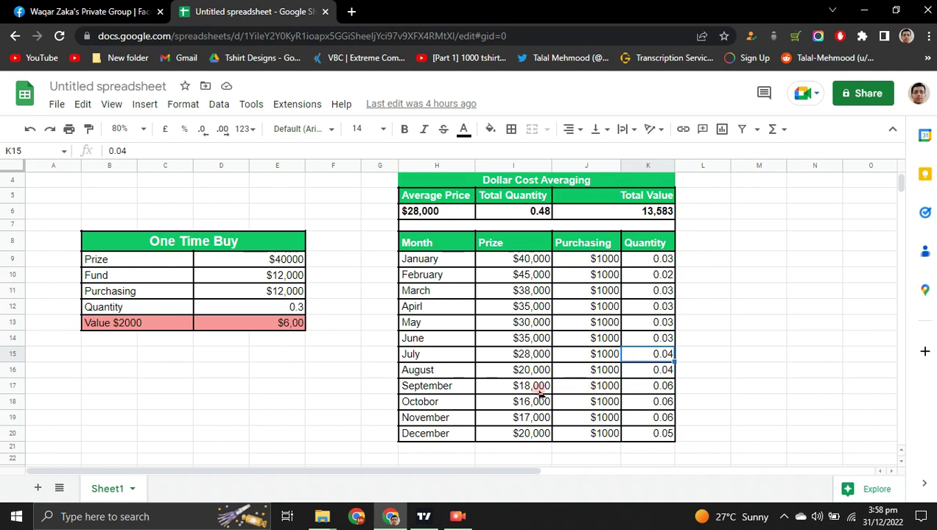
click(569, 388)
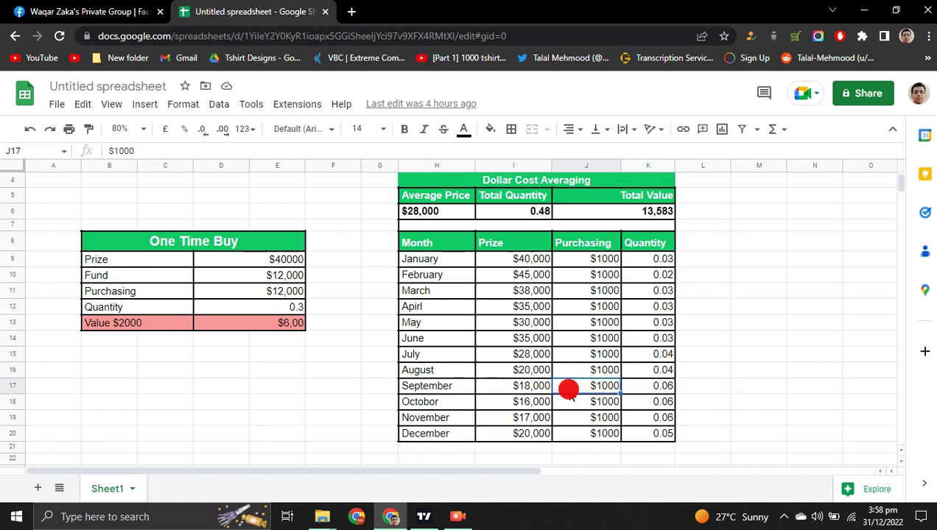
click(635, 389)
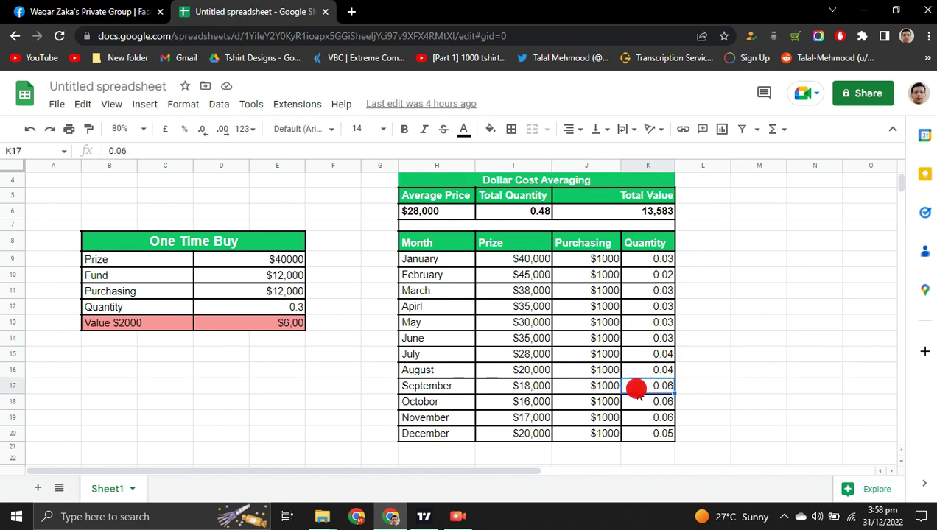
click(641, 437)
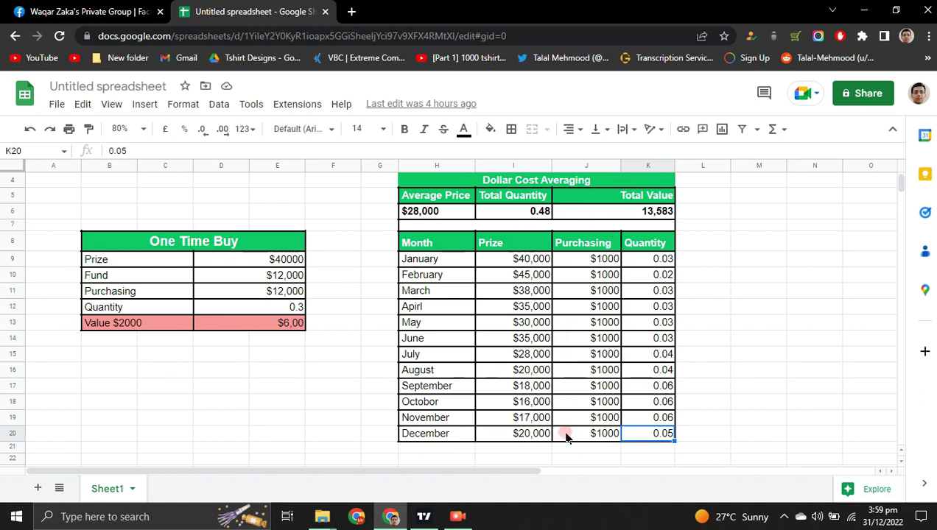
click(508, 437)
drag(508, 440, 507, 356)
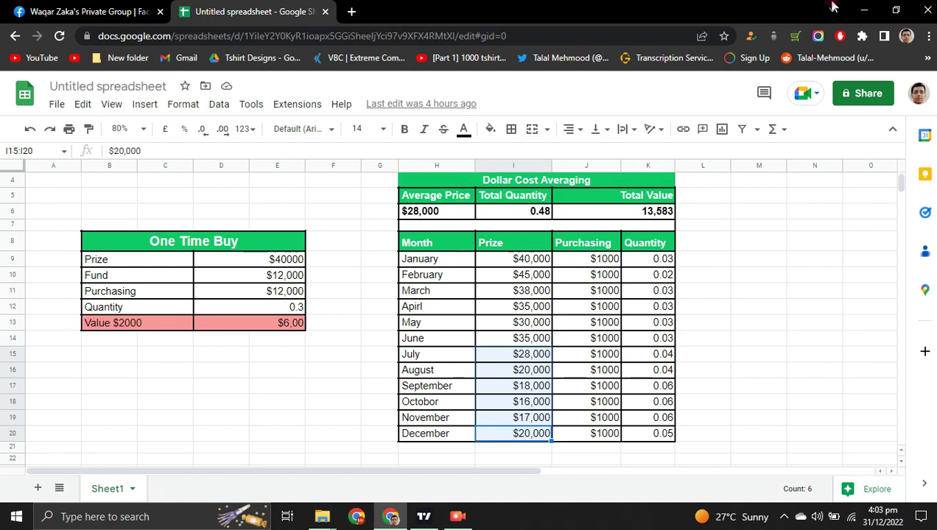
- Minimise the browser window with the spreadsheet to show the desktop
click(860, 10)
click(859, 10)
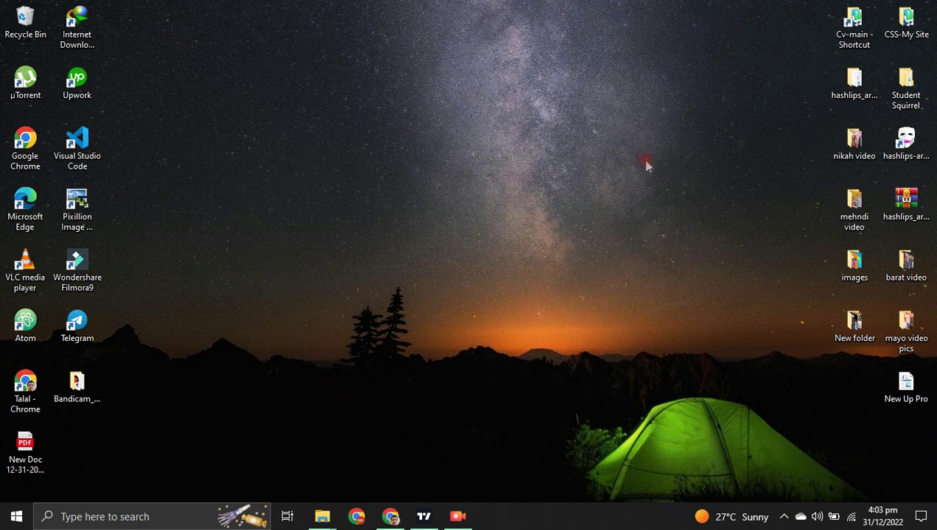